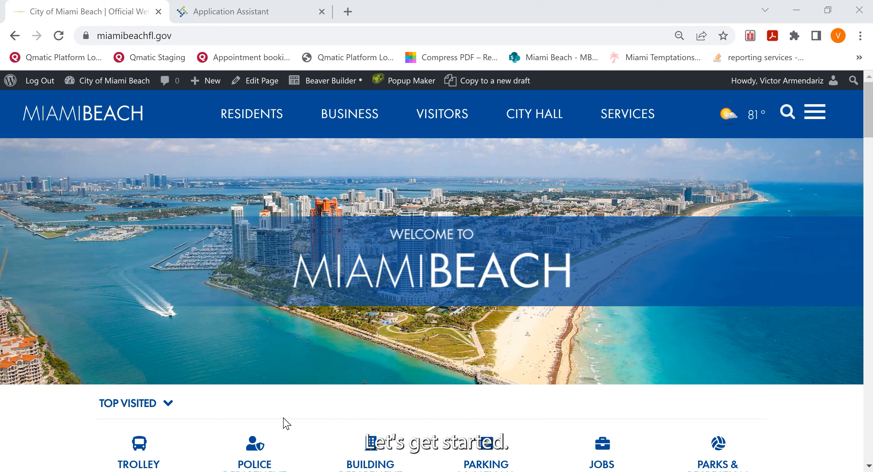
Step: Open the City Hall Building department page on miamibeachfl.gov
click(198, 33)
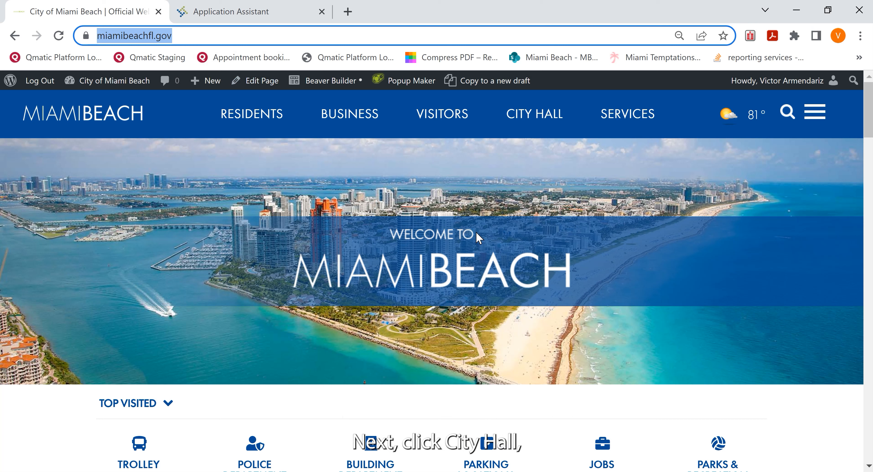
click(538, 117)
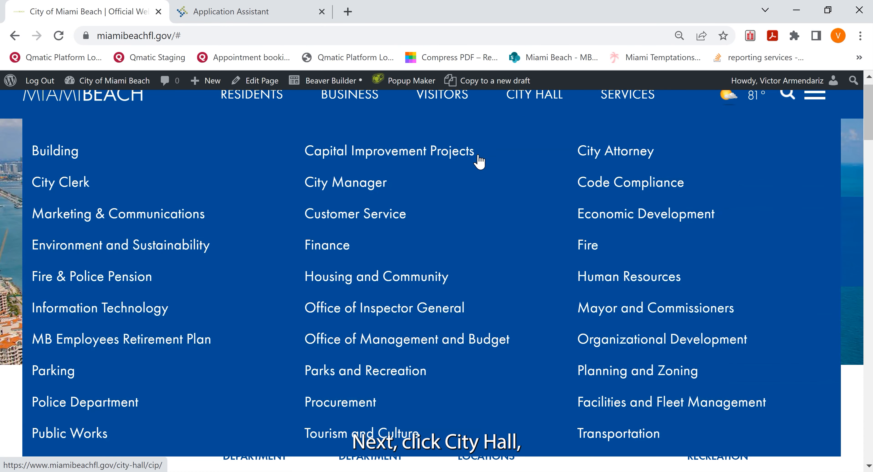
click(55, 150)
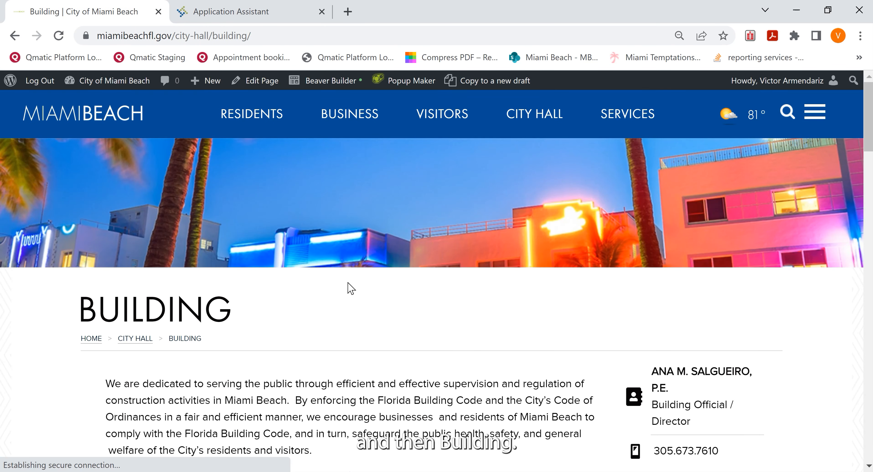
Step: Open the Online Permitting Resource Center from the Building page's Related Resources
scroll(347, 286, down, 5)
scroll(430, 373, down, 18)
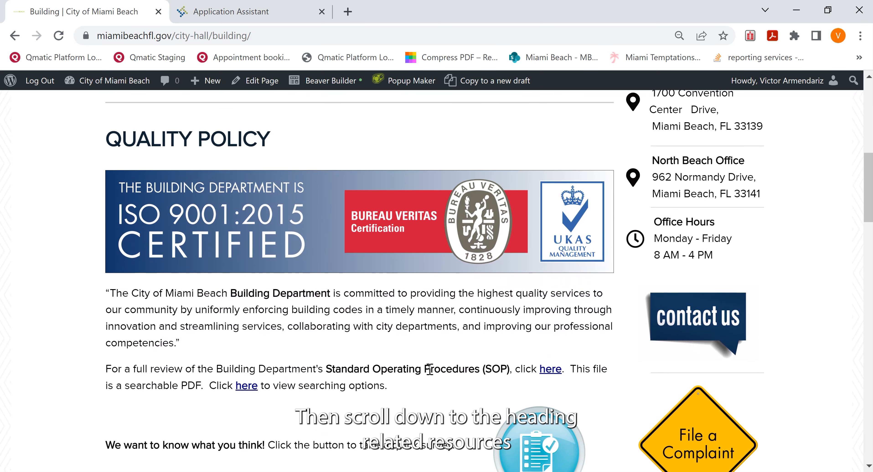
scroll(432, 374, down, 3)
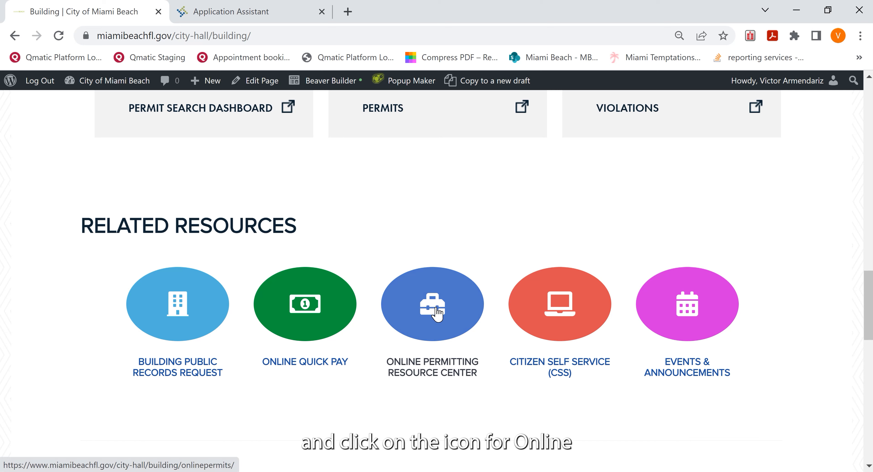
click(435, 308)
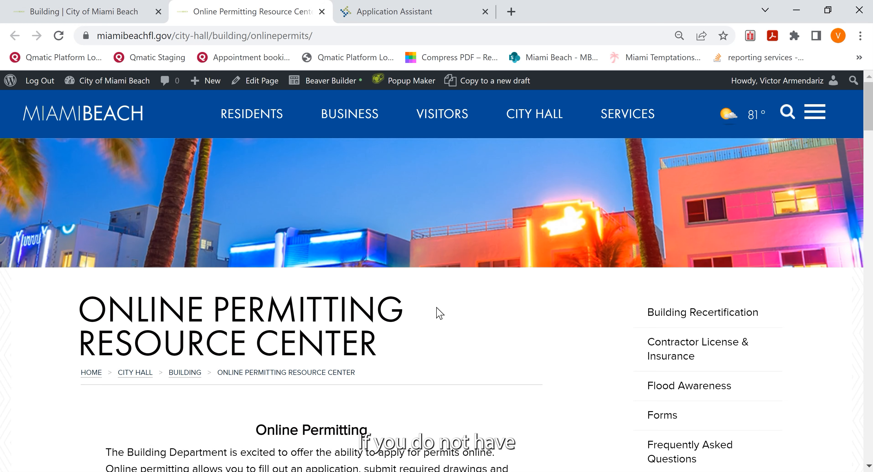
Step: Look over the how-to guides and application section, and bring up the Citizen Self Service Application Assistant page
scroll(440, 314, down, 5)
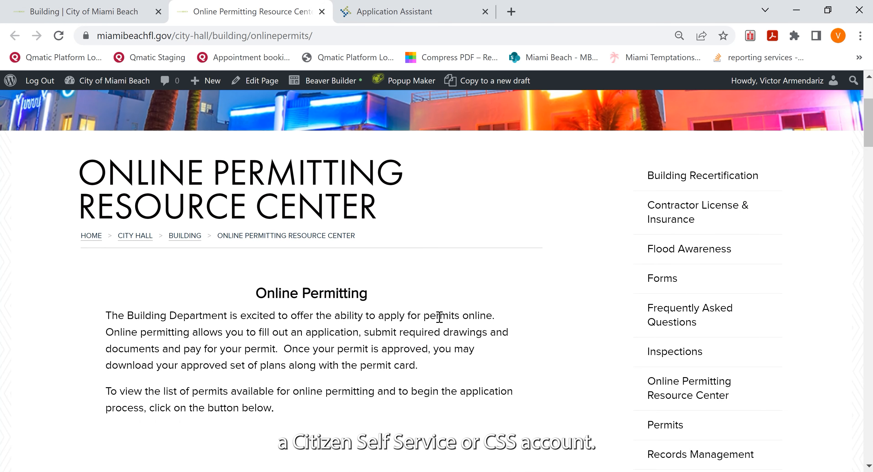
scroll(440, 317, down, 3)
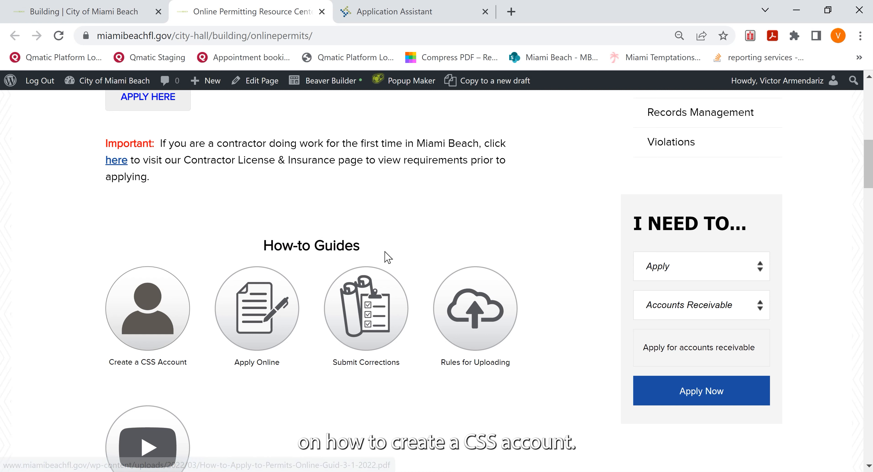
scroll(388, 257, up, 2)
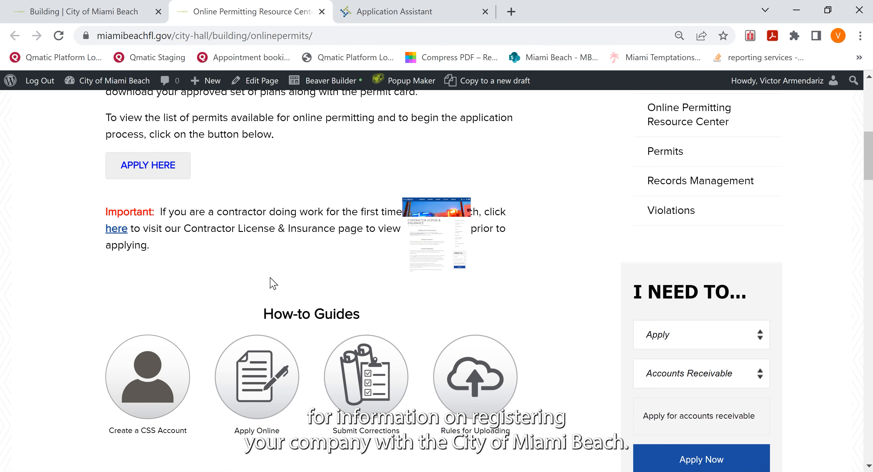
scroll(271, 277, up, 2)
scroll(271, 277, up, 3)
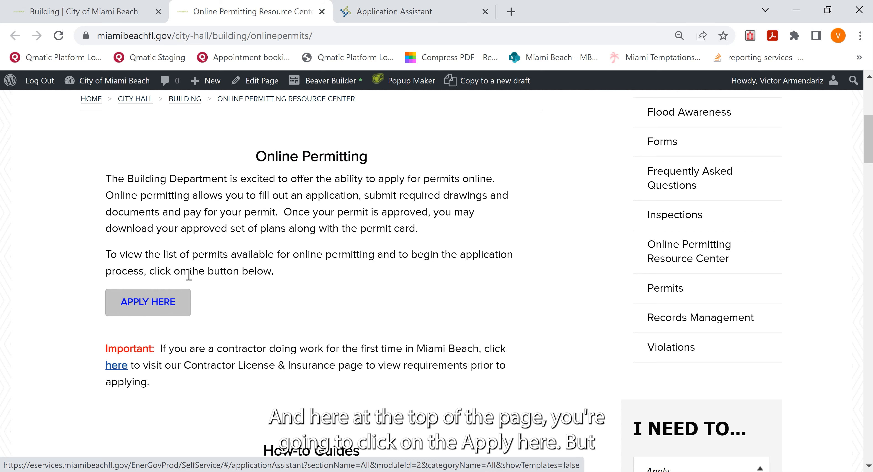
click(435, 15)
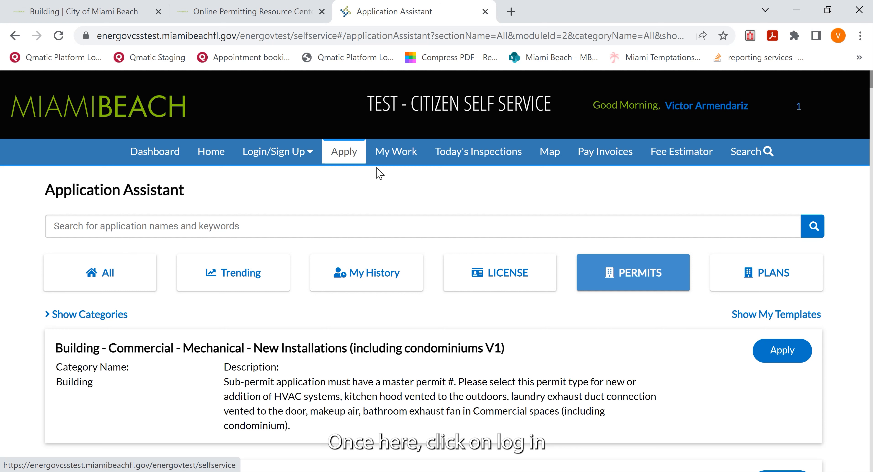
click(287, 160)
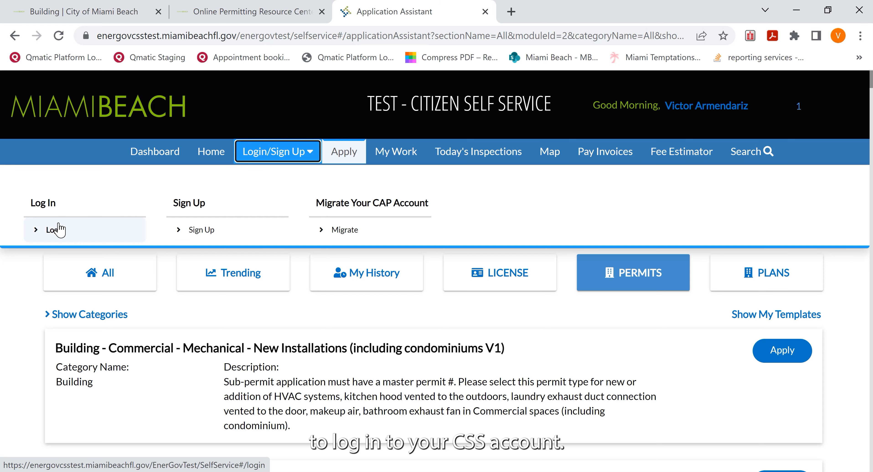
click(541, 315)
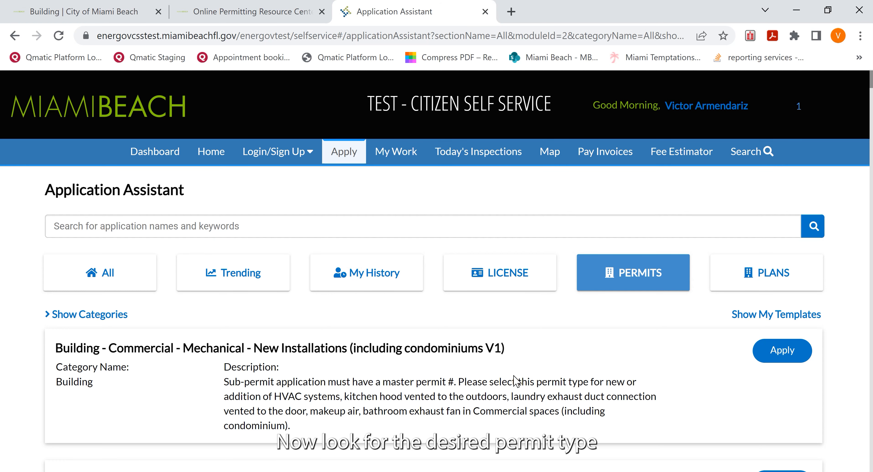
Step: Find the Building Process Initiation (BPI) permit type in the permit list and start an application for it
scroll(517, 382, down, 2)
scroll(516, 382, down, 2)
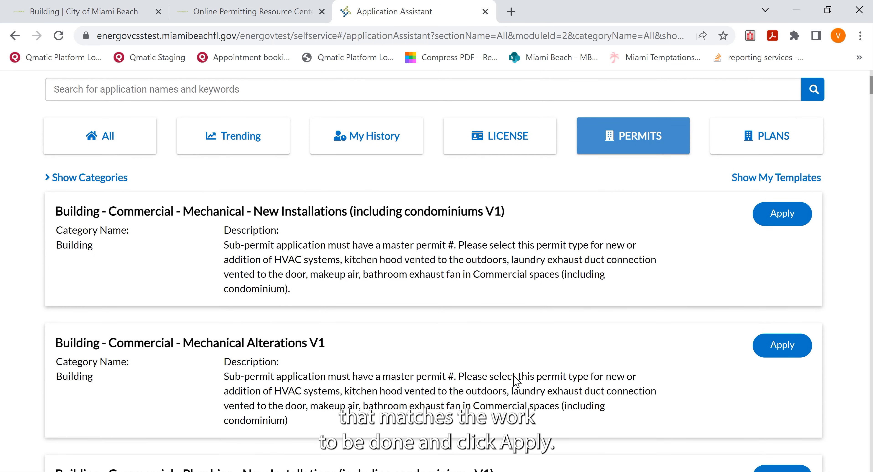
scroll(514, 373, down, 4)
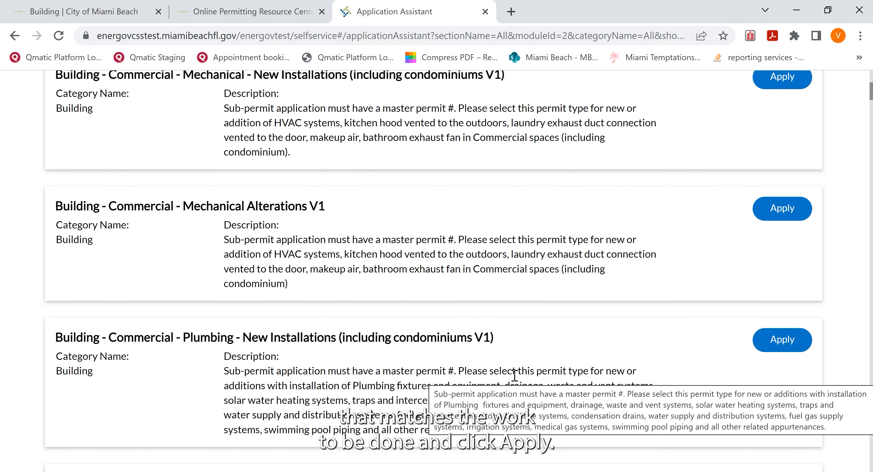
scroll(514, 376, down, 5)
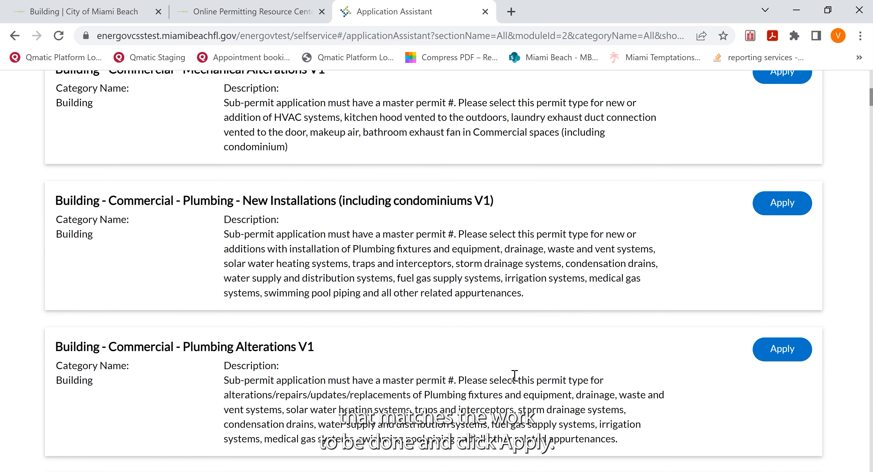
scroll(514, 375, down, 3)
scroll(514, 376, down, 4)
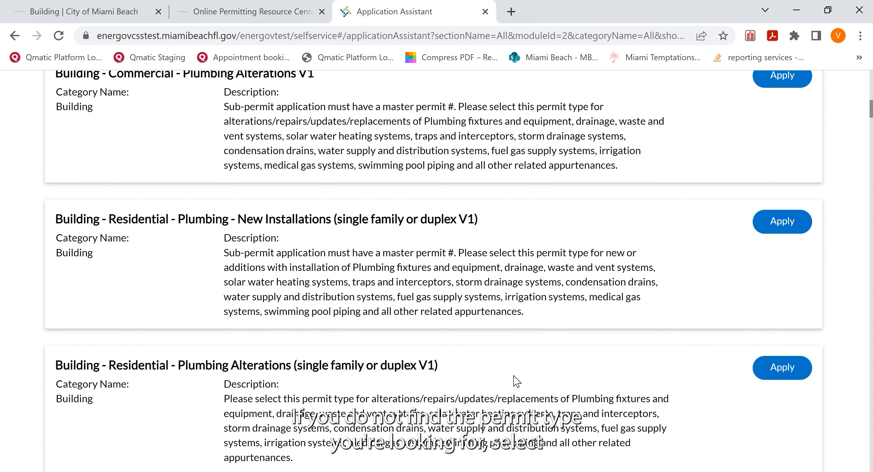
scroll(514, 376, down, 2)
scroll(513, 376, down, 4)
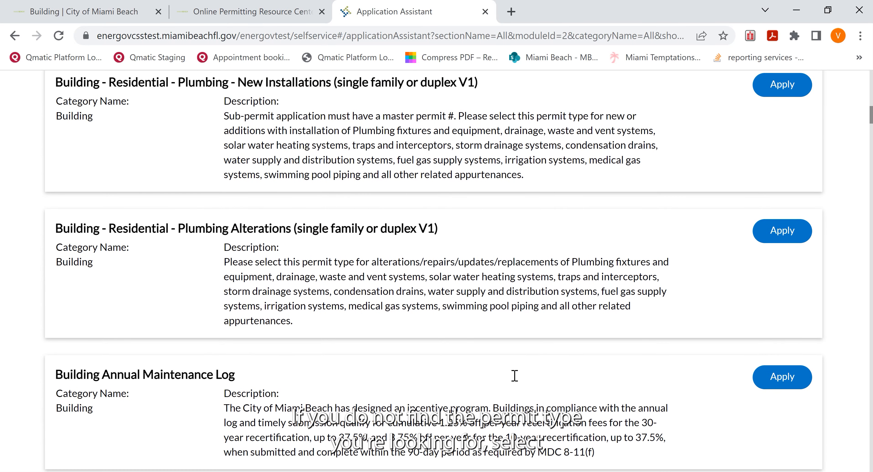
scroll(514, 380, down, 2)
scroll(516, 380, down, 4)
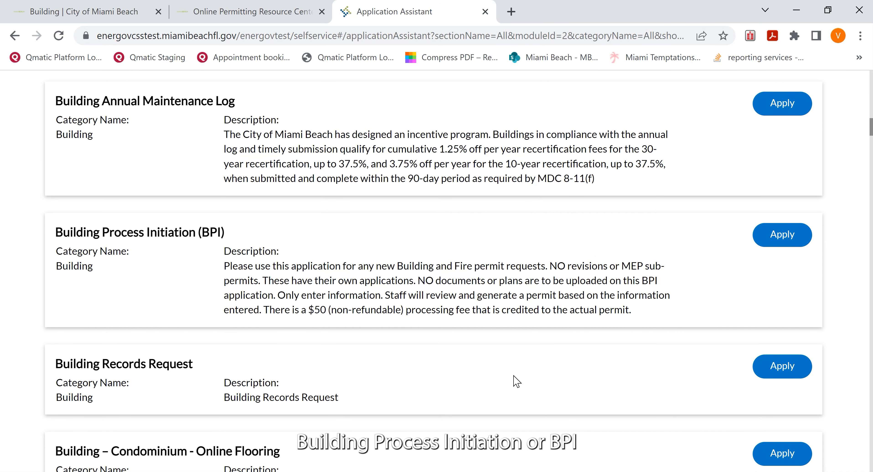
click(799, 241)
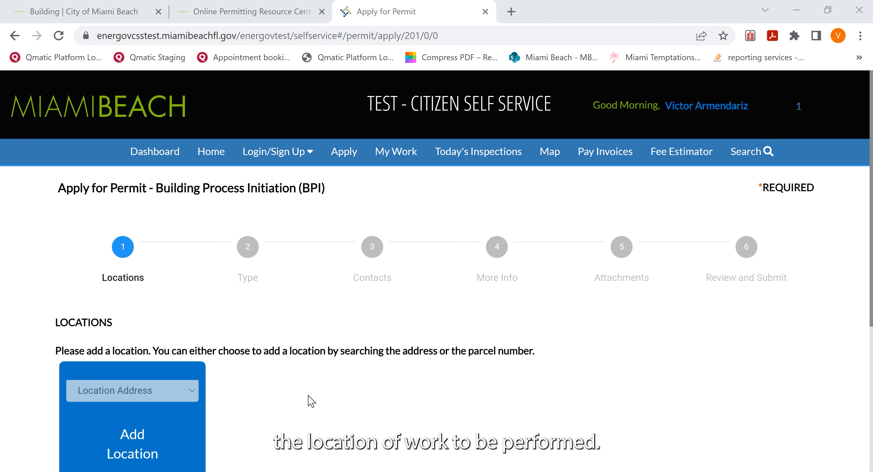
Step: Start adding a location to the BPI application and search for the work site's street address
scroll(311, 401, down, 3)
click(158, 335)
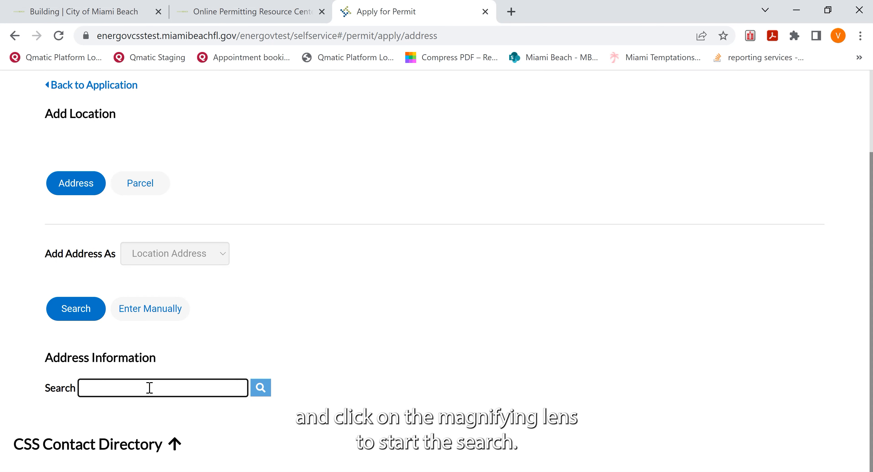
text(1700)
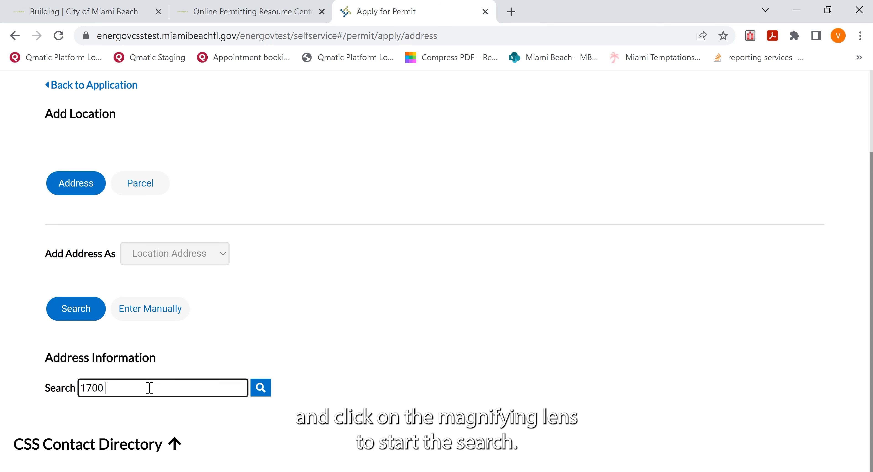
text( convention center)
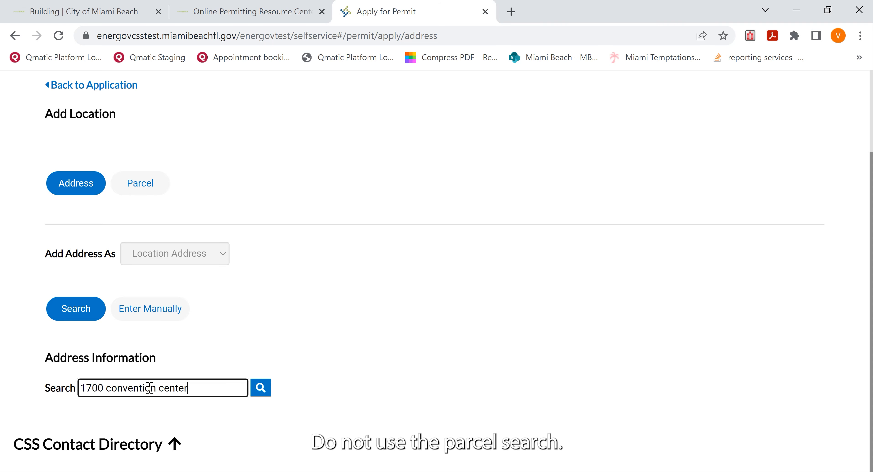
key(Return)
scroll(366, 373, down, 2)
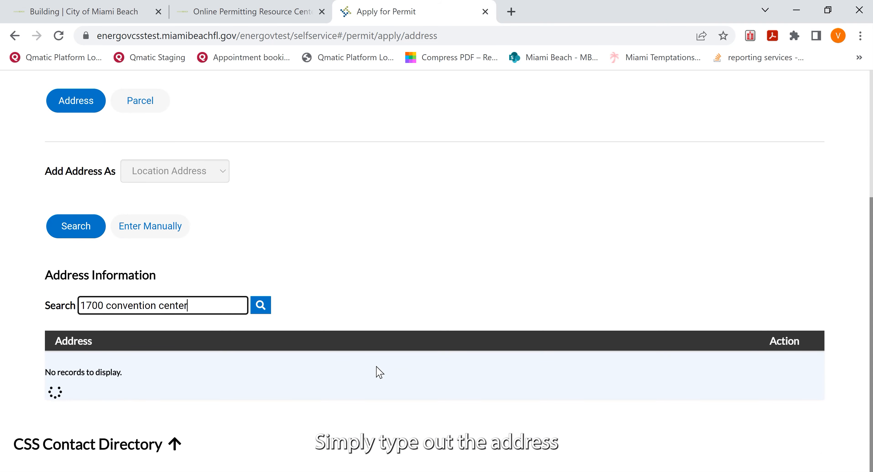
scroll(376, 368, up, 3)
scroll(390, 367, down, 3)
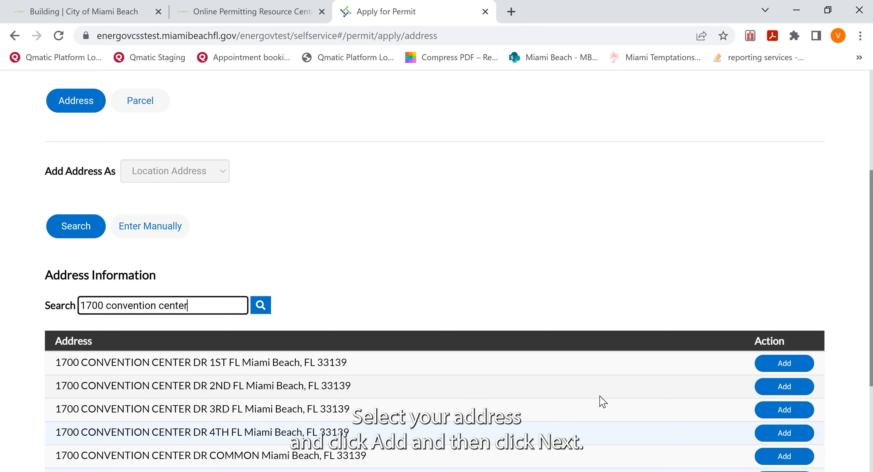
Step: Add the second-floor (2ND FL) address from the results as the permit location and continue to the permit details
click(779, 385)
scroll(577, 374, down, 3)
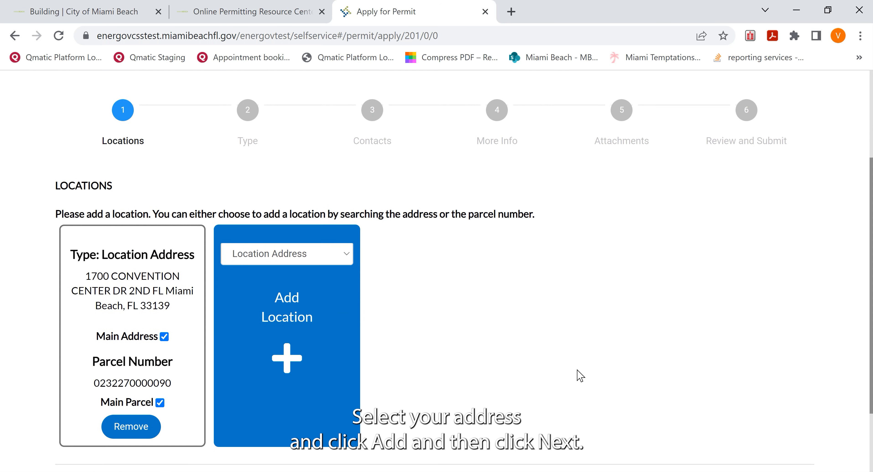
scroll(580, 376, down, 3)
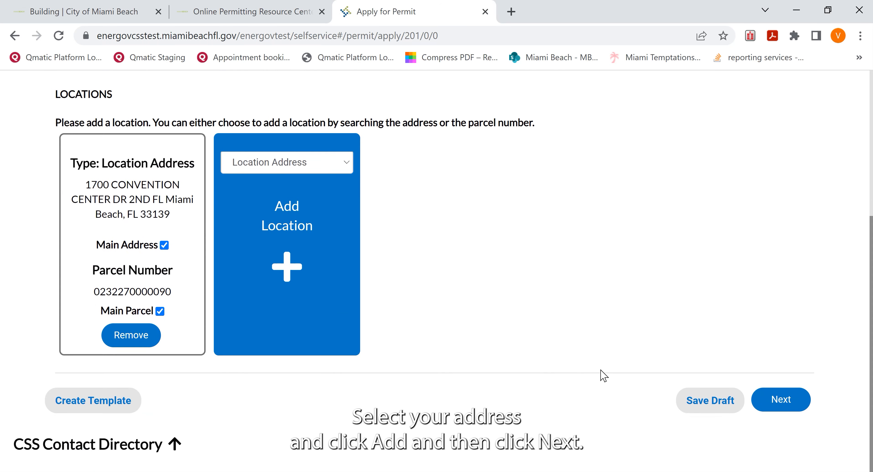
click(779, 400)
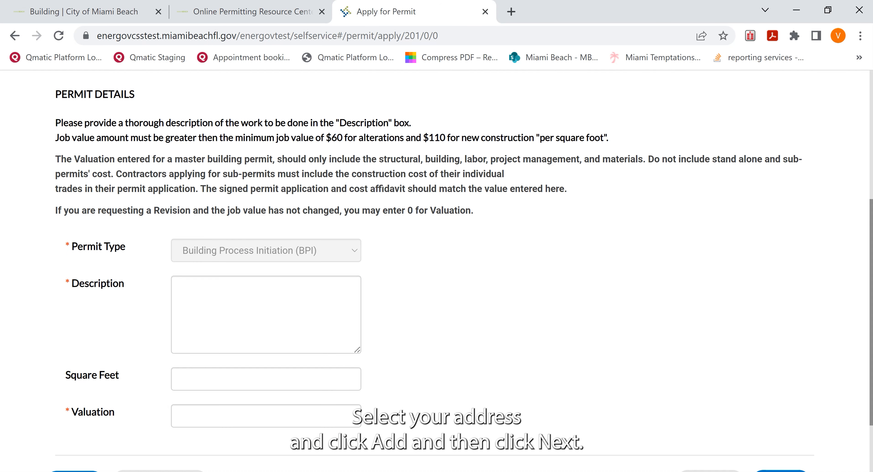
Step: Enter the work description "Interior Alteration for 3 bedrooms, 2 baths and kitchen"
click(237, 290)
text(Interior Al)
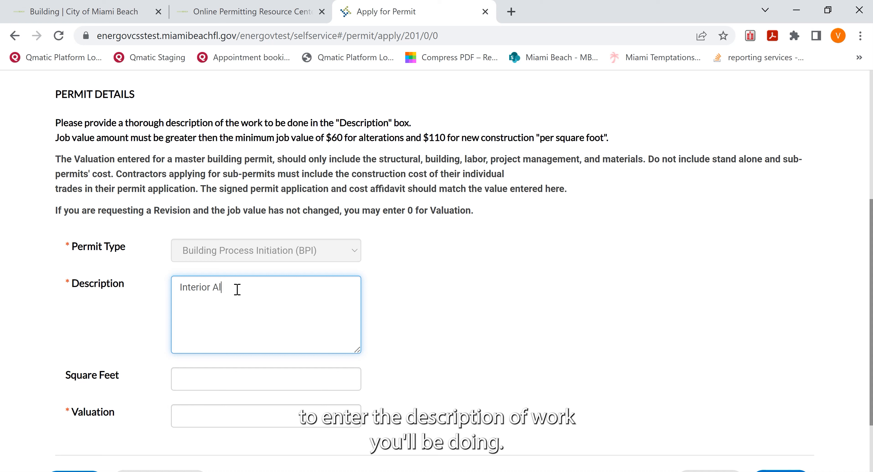
text(teration)
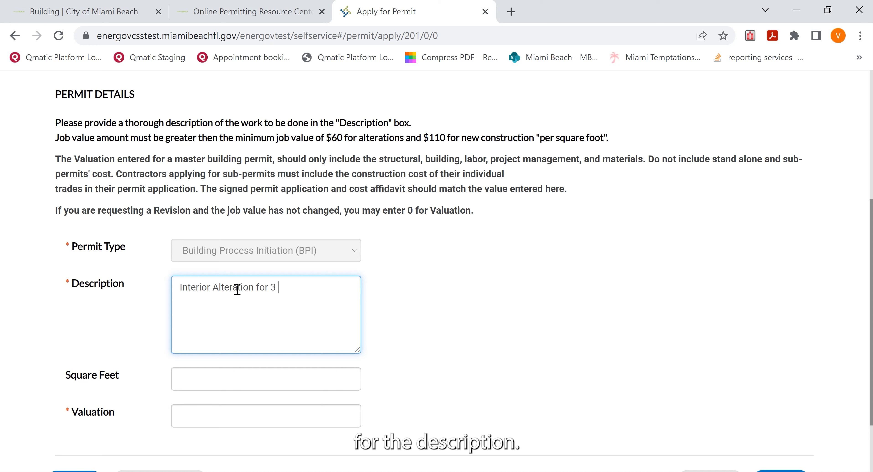
text(for 3 bedrooms, 2 baths and)
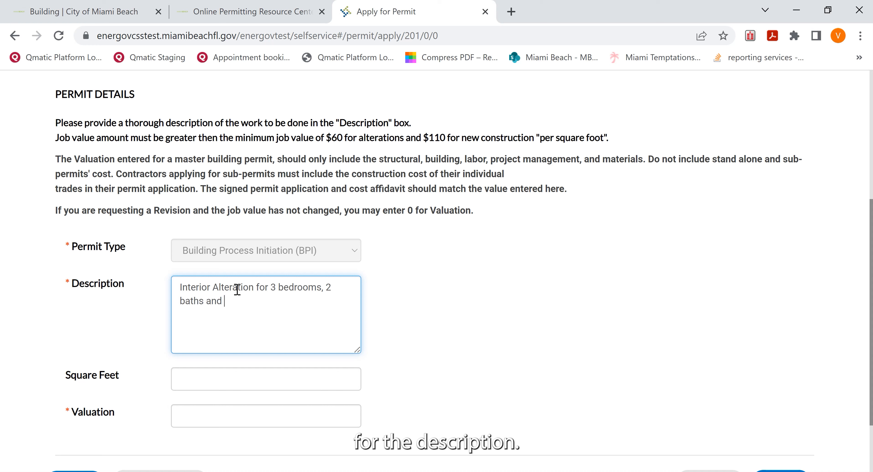
text( kitchen)
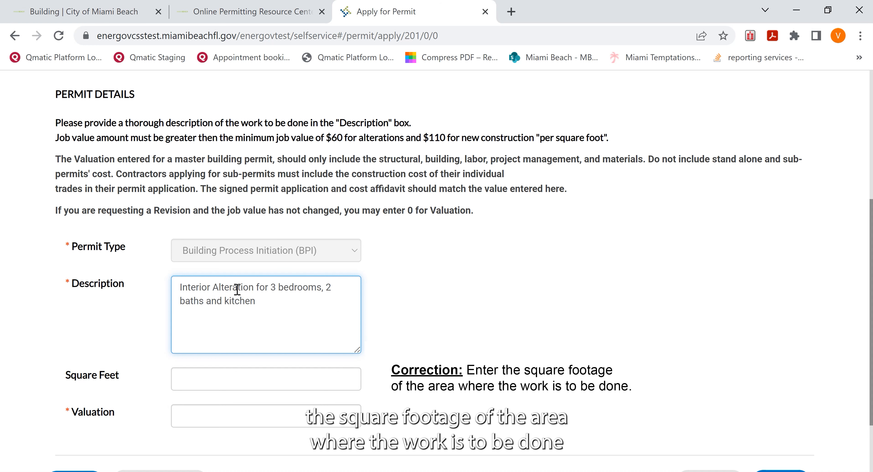
Step: Set the project's square feet to 3500 and its valuation to 175000
click(246, 381)
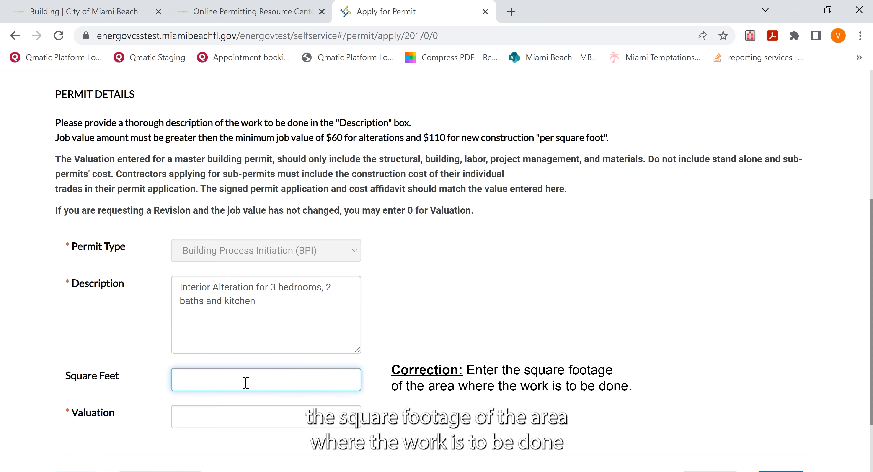
text(3500)
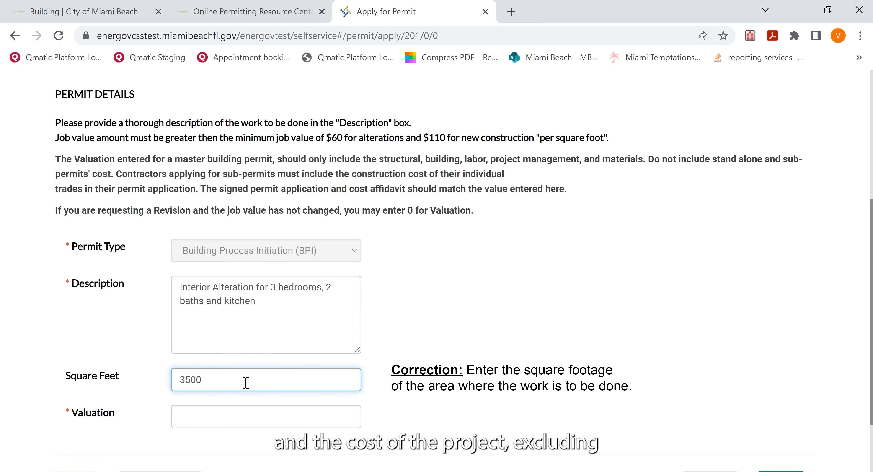
click(244, 423)
text(175000)
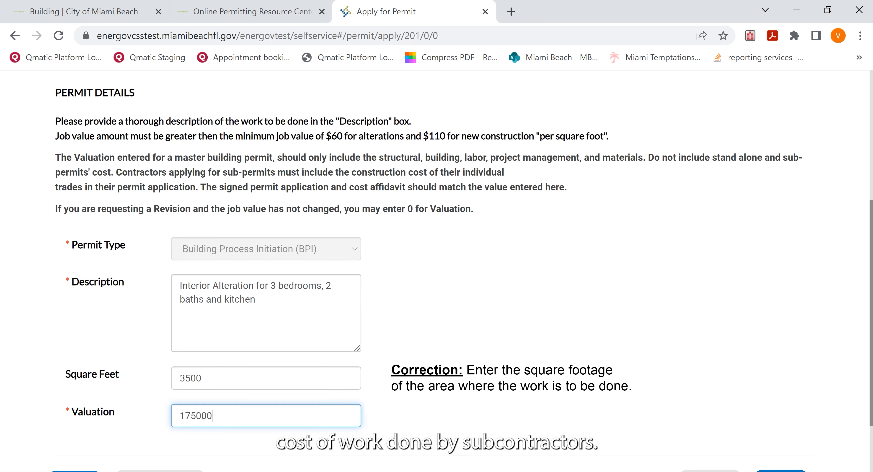
Step: Continue to the permit's contacts and start adding an owner contact through manual entry
scroll(711, 387, down, 3)
click(773, 400)
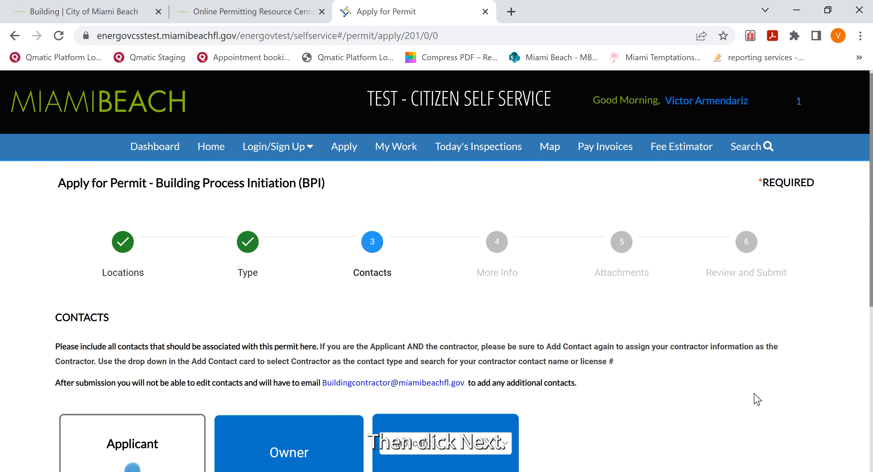
scroll(654, 335, down, 4)
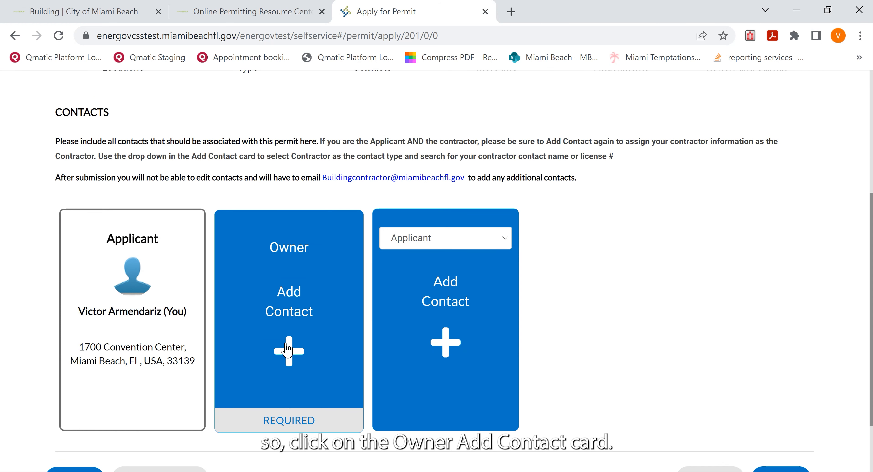
click(287, 349)
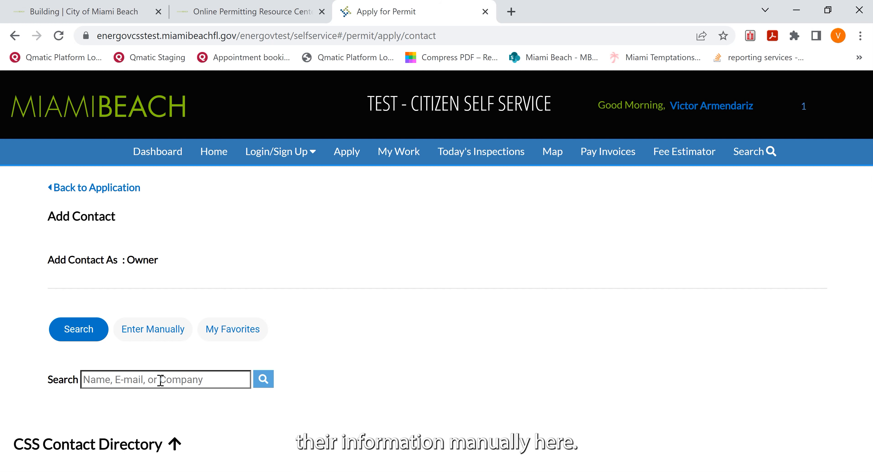
click(157, 334)
scroll(407, 339, down, 5)
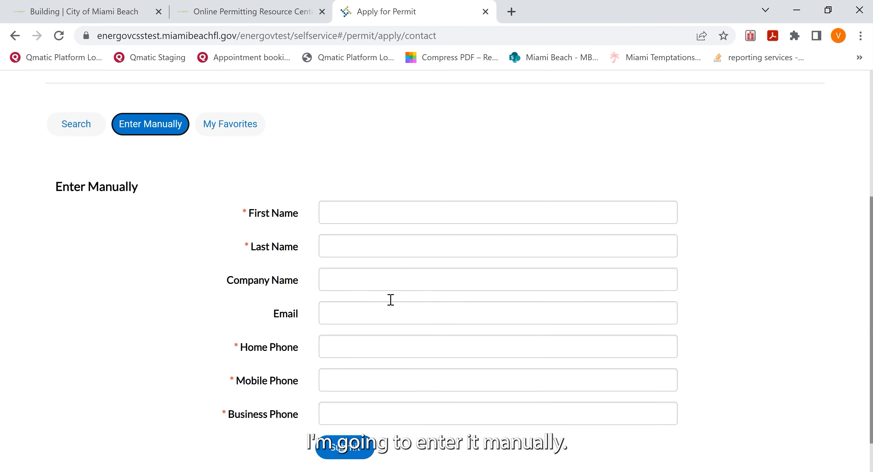
Step: Enter the owner's first name and last name, leaving the company name blank
click(377, 211)
text(John)
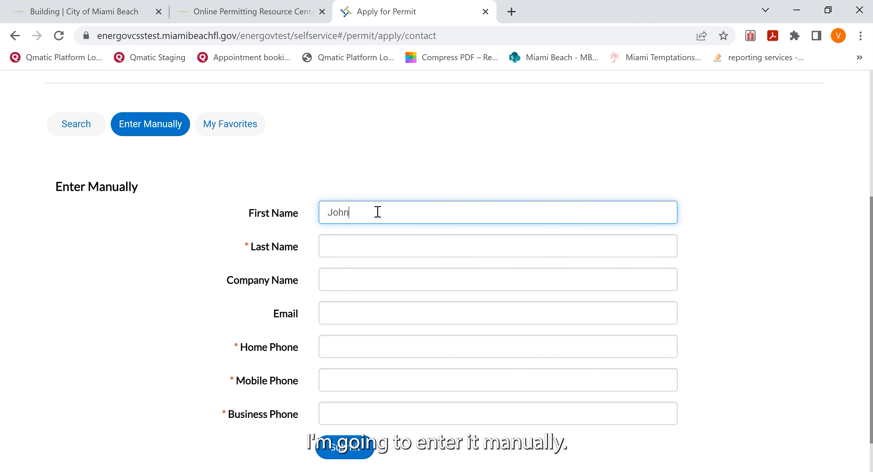
key(Tab)
key(Tab)
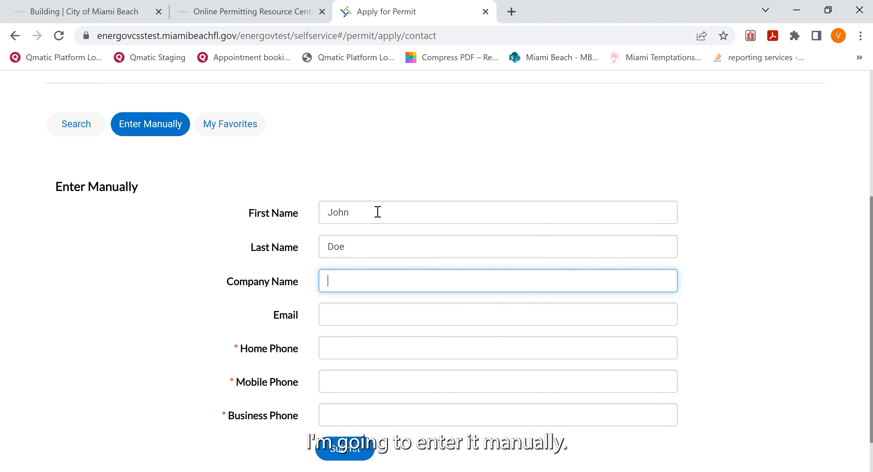
Step: Fill in the owner's e-mail address and home phone number
key(Tab)
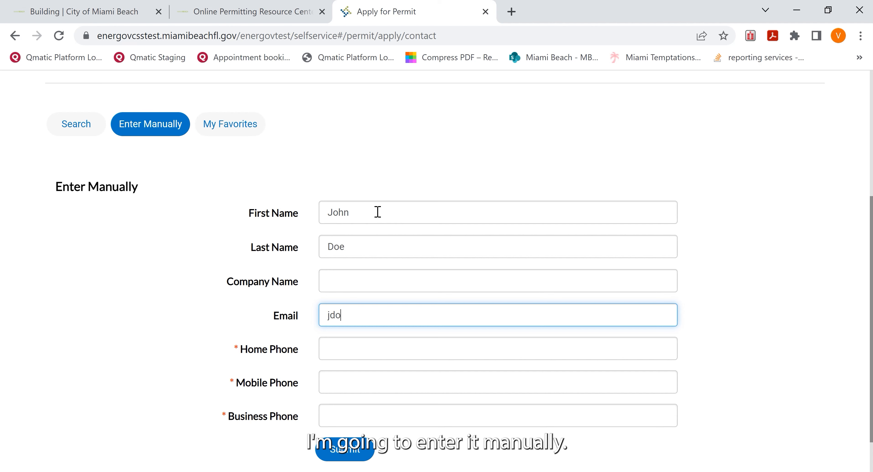
key(Tab)
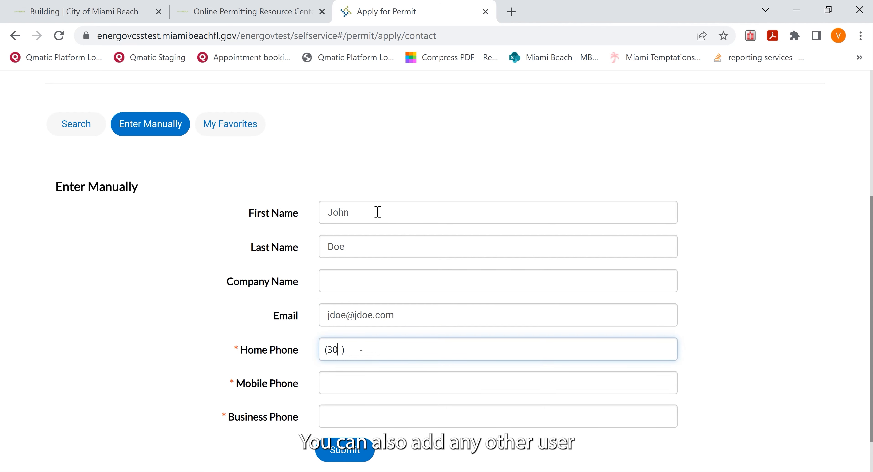
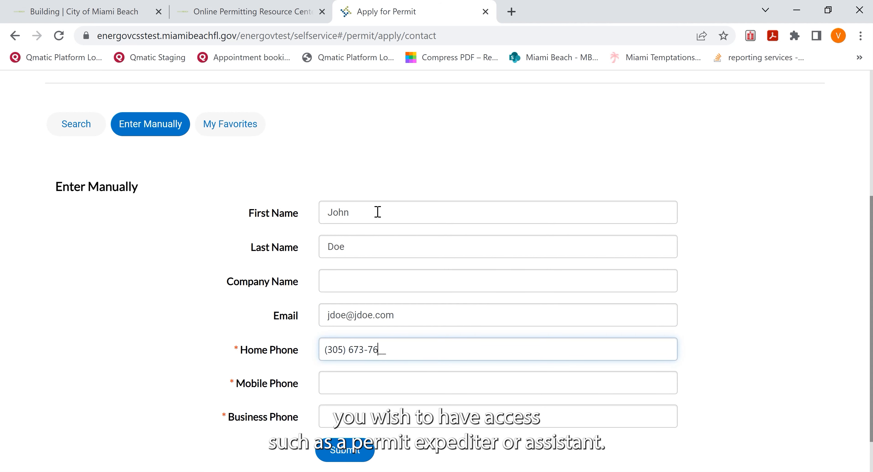
Step: Submit the owner contact and continue to the More Info stage of the application
scroll(497, 337, down, 1)
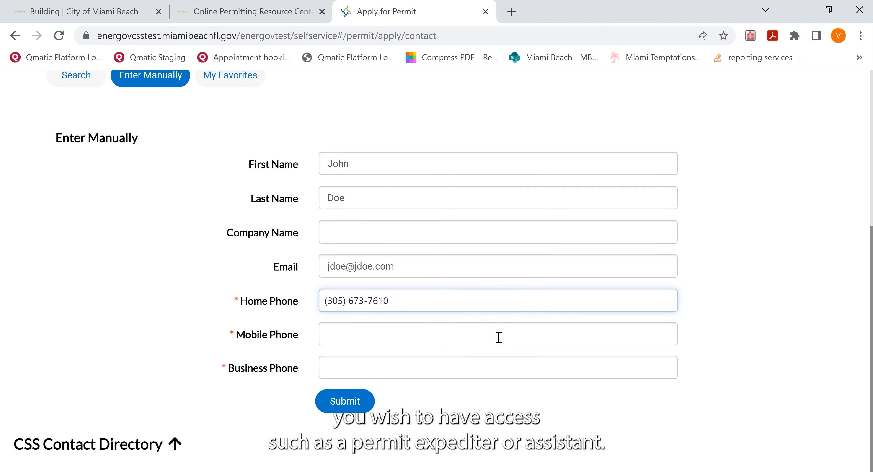
key(Return)
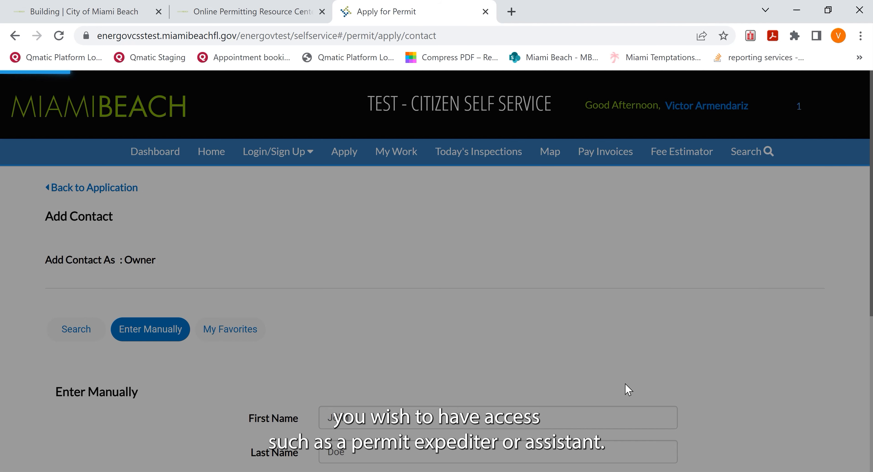
scroll(626, 387, down, 3)
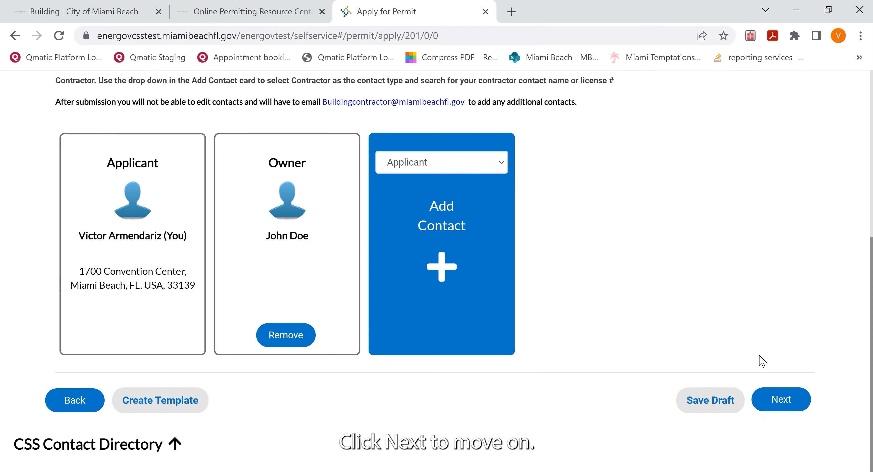
click(781, 400)
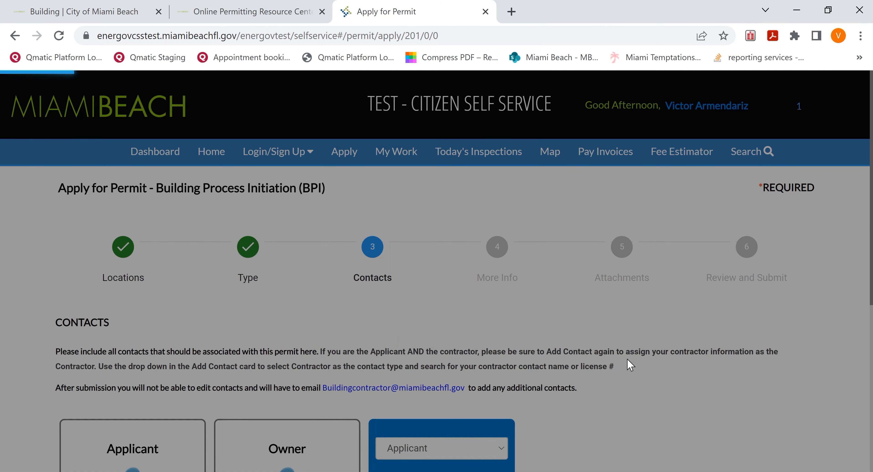
Step: Review the Notice & Certification text and open the linked statute "Building Permit Application to Local Government"
scroll(406, 324, down, 8)
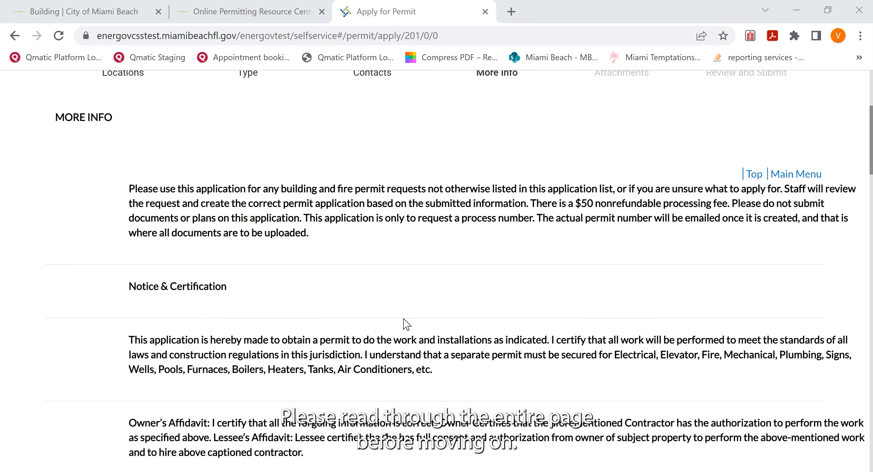
scroll(406, 325, down, 6)
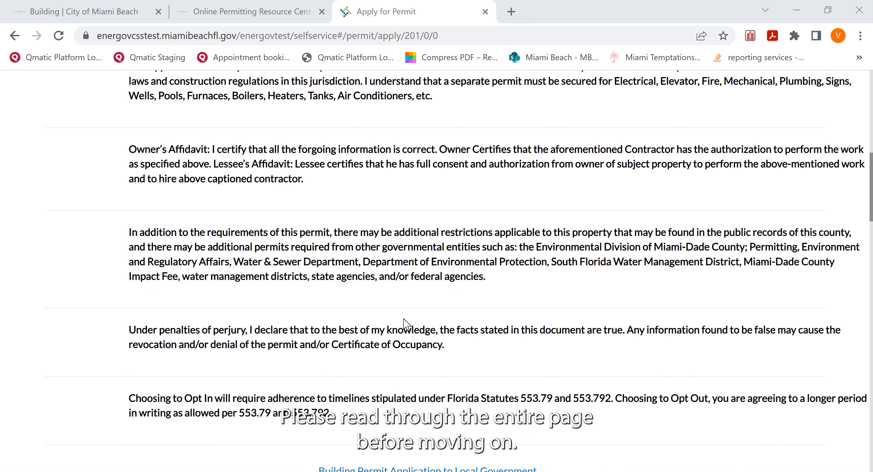
scroll(406, 324, down, 2)
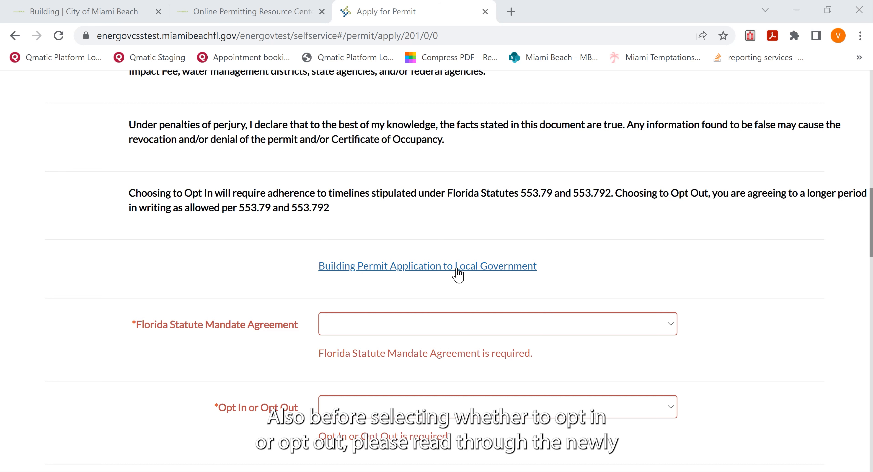
click(448, 266)
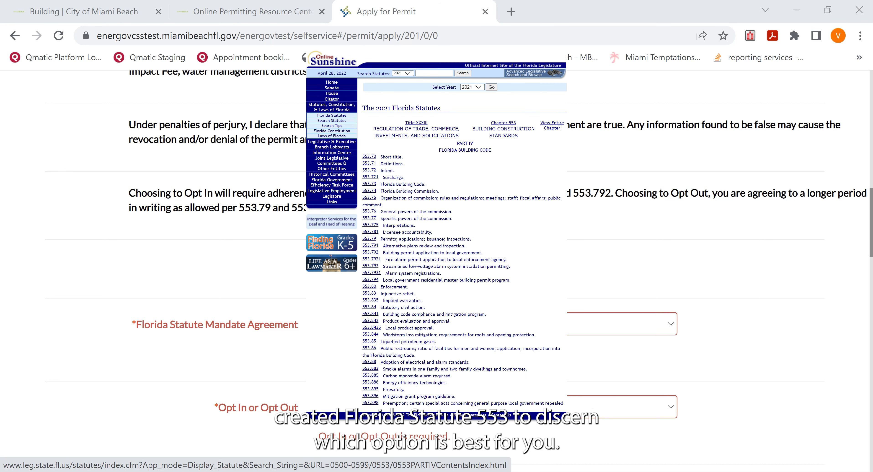
Step: Set the Florida Statute Mandate Agreement to "I have read and understood the F.S. 553 above" and choose "Opt Out - Not Participate"
click(666, 325)
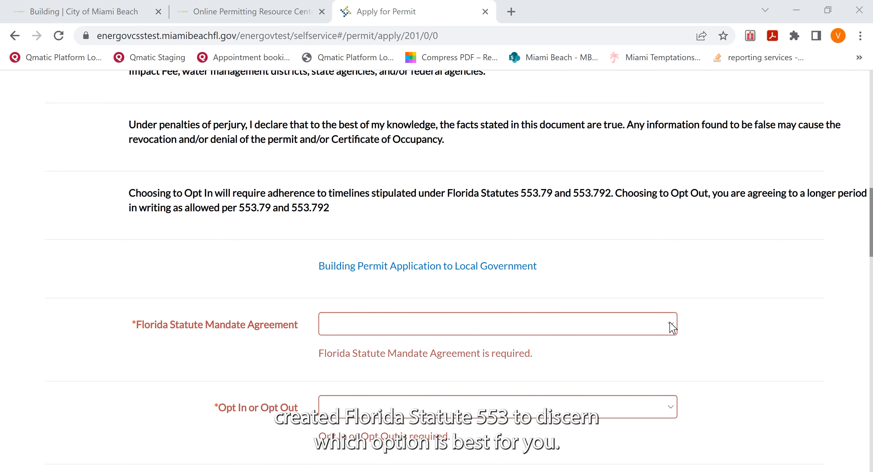
click(666, 326)
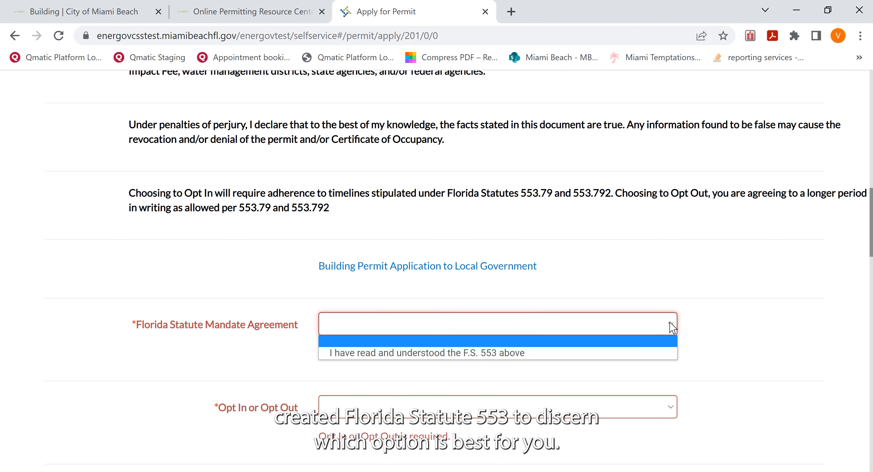
click(495, 353)
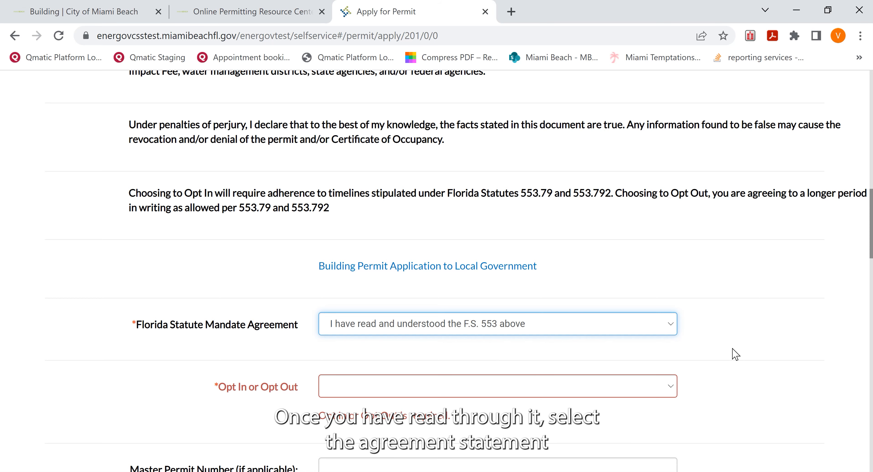
scroll(742, 354, down, 2)
click(676, 321)
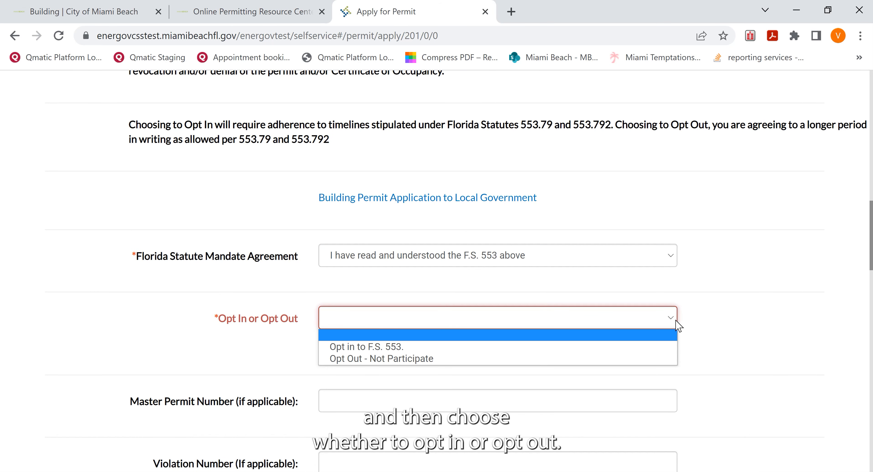
click(393, 359)
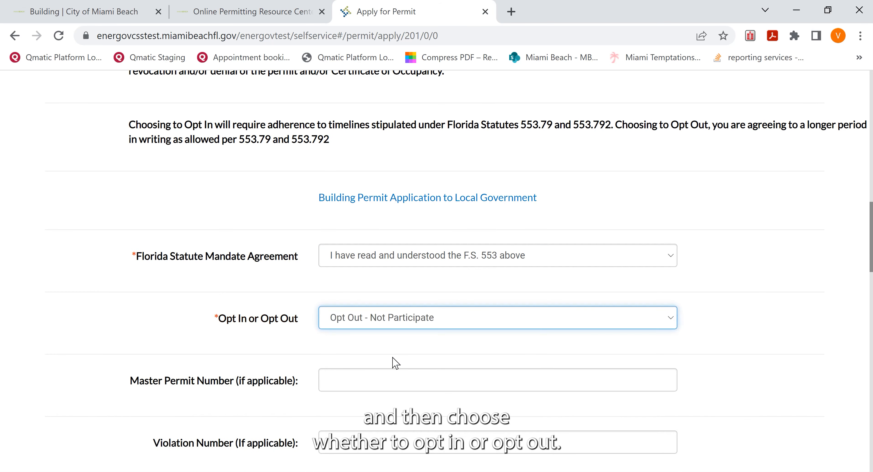
click(765, 336)
Step: Set the permit type to "Building - Residential" and the work class to "Alteration"
scroll(765, 335, down, 4)
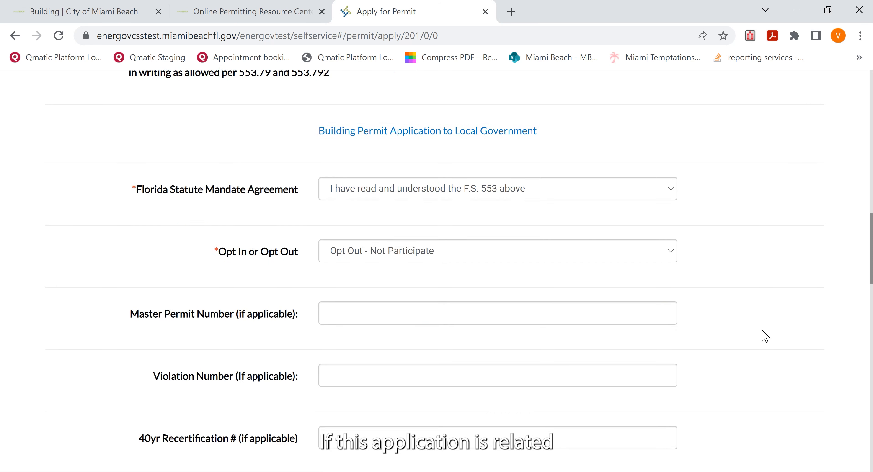
scroll(765, 335, down, 2)
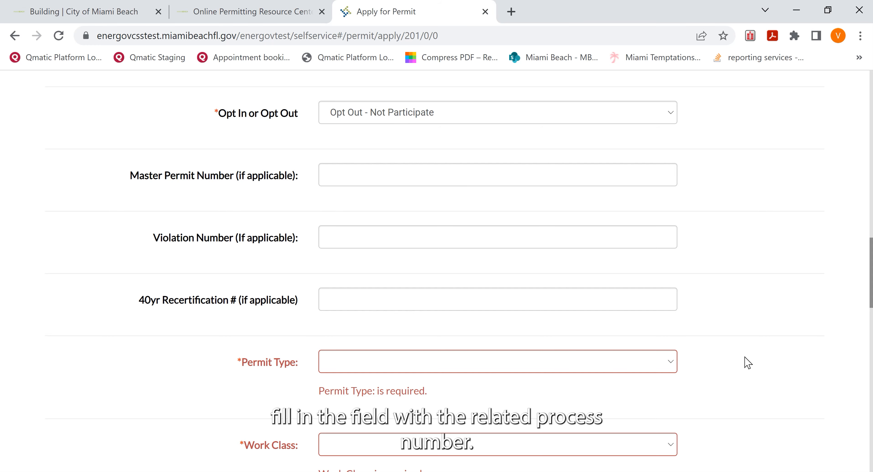
scroll(750, 360, down, 1)
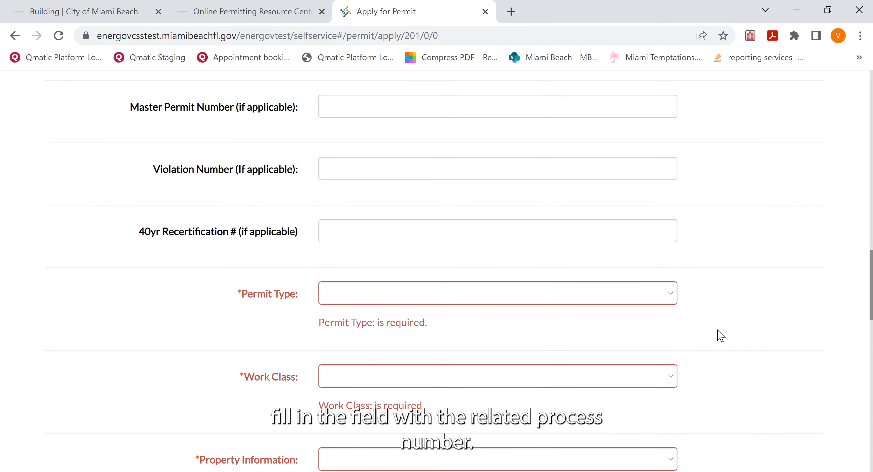
click(673, 298)
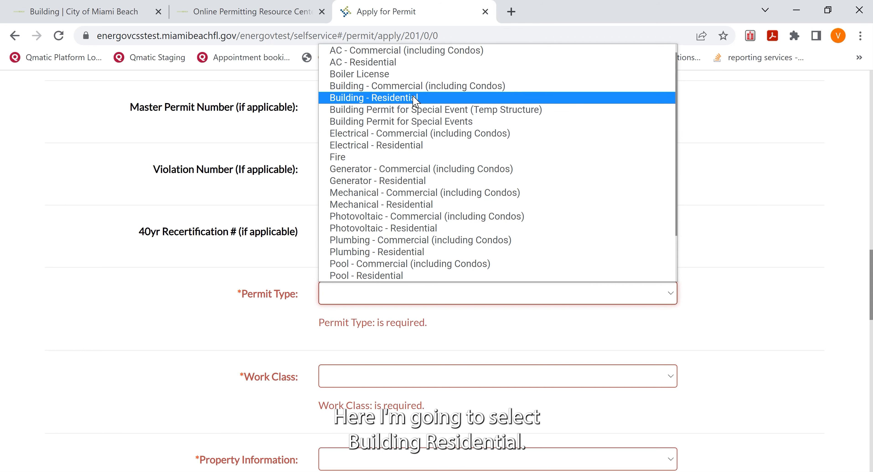
click(415, 100)
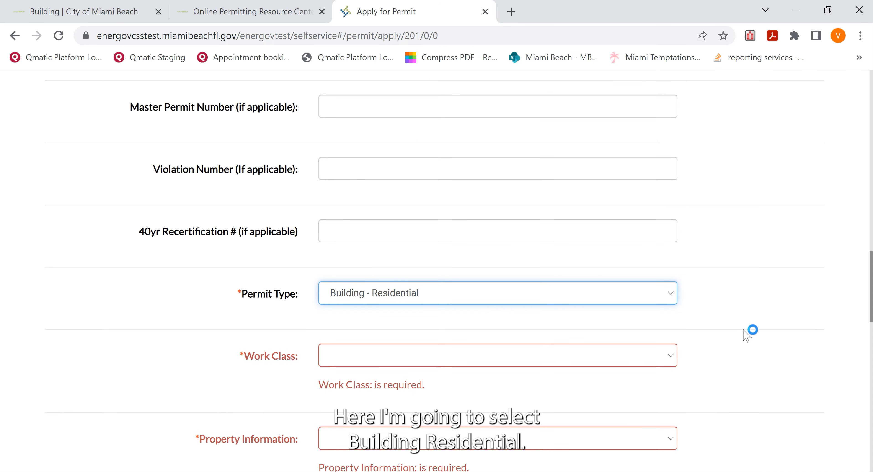
click(671, 358)
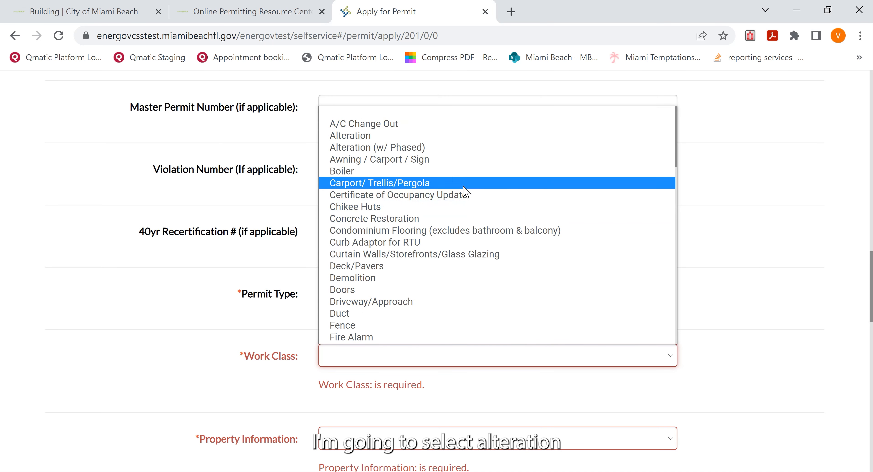
click(372, 139)
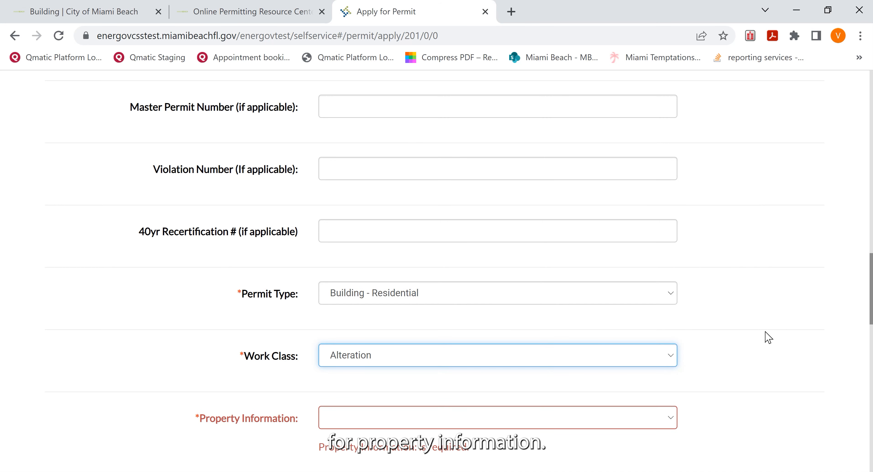
Step: Set the property information to "Residential: Single-Family Residential or Duplex"
scroll(768, 337, down, 3)
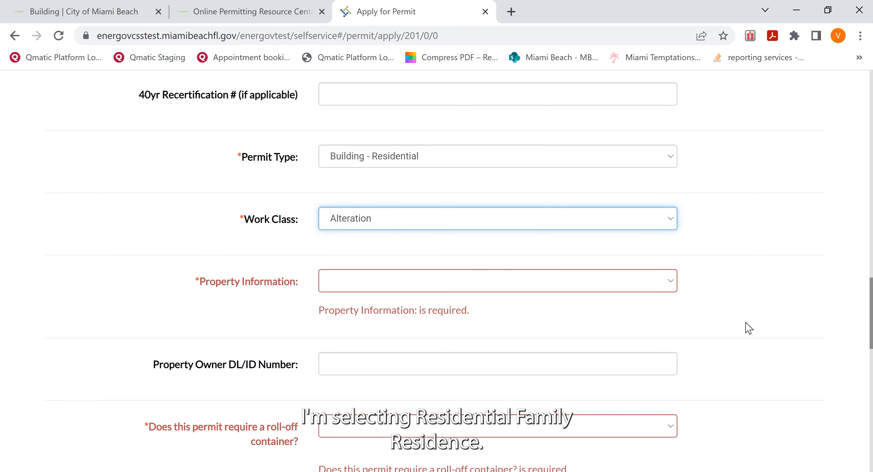
click(672, 286)
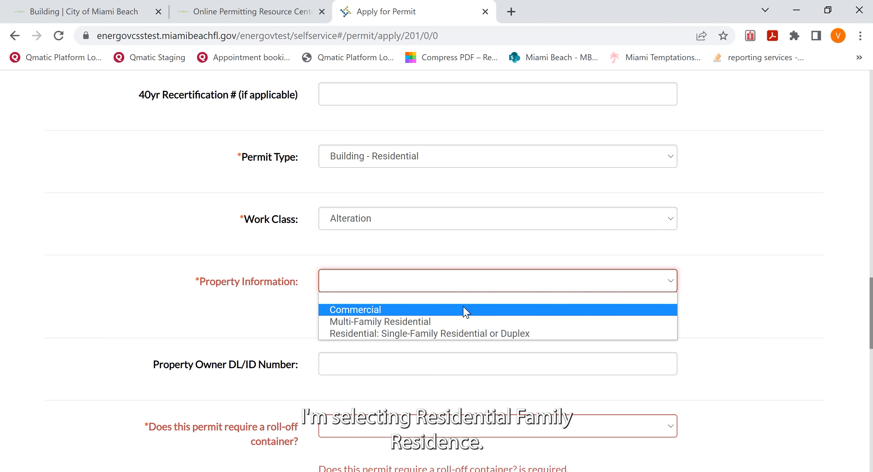
click(406, 333)
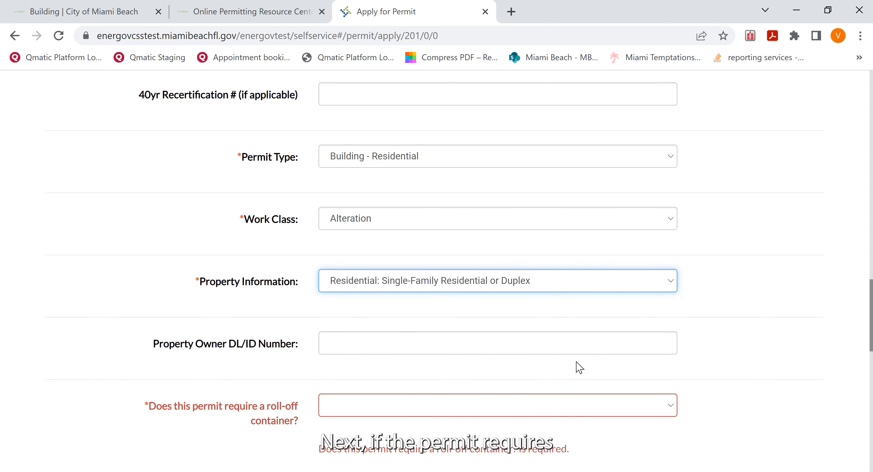
Step: Indicate that the permit requires a roll-off container and enter "Roll-off CO LLC" as the roll-off company name
scroll(763, 337, down, 3)
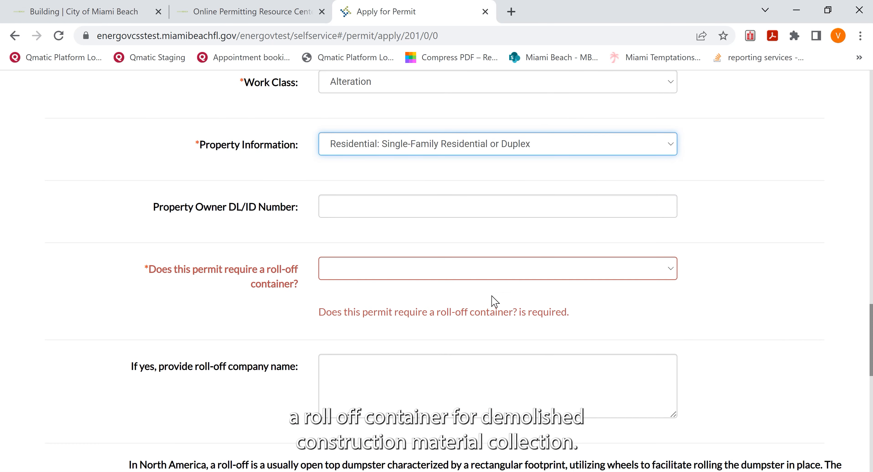
scroll(673, 275, down, 2)
click(670, 200)
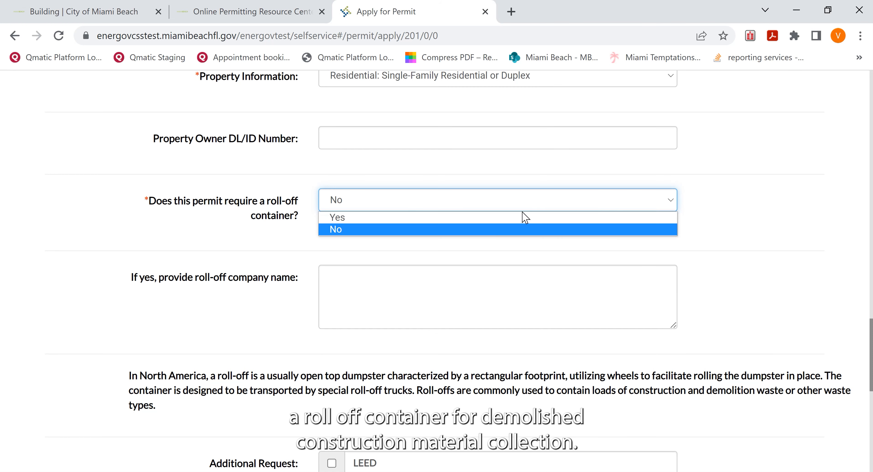
click(457, 217)
click(410, 271)
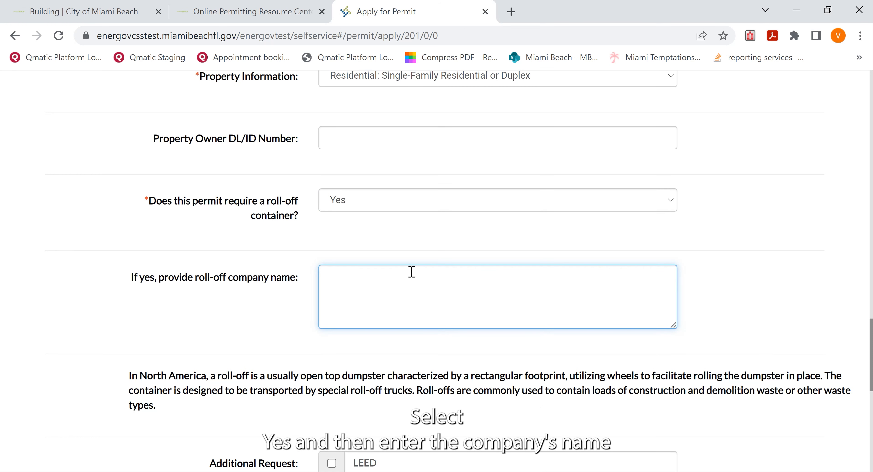
text(Roll-off)
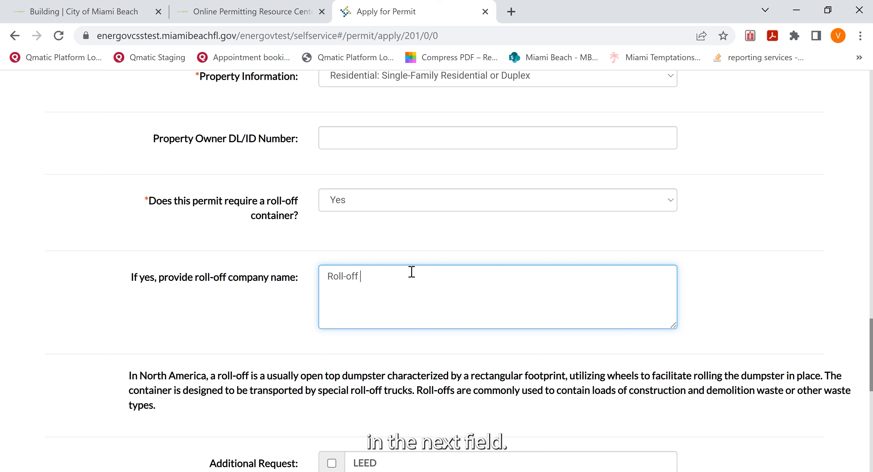
text( CO LLC)
Step: Leave the additional request and project options unselected, set the Online Applicant Agreement to "I agree to terms and conditions" and continue to Attachments
scroll(733, 345, down, 5)
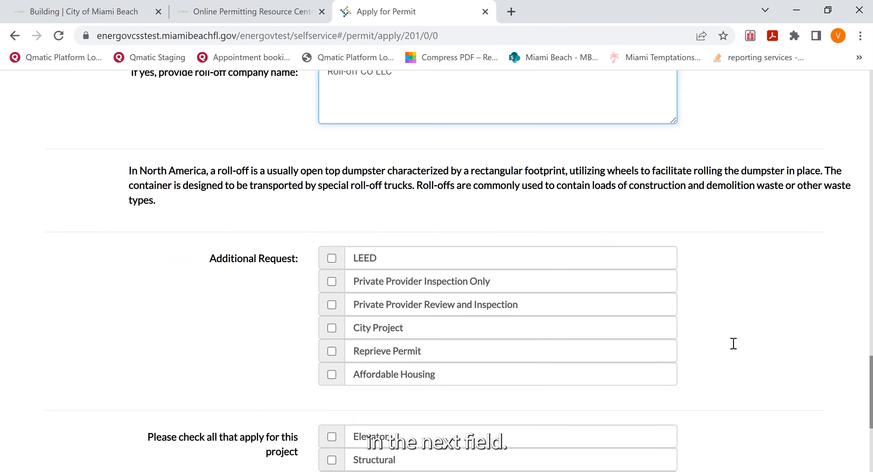
scroll(733, 349, down, 2)
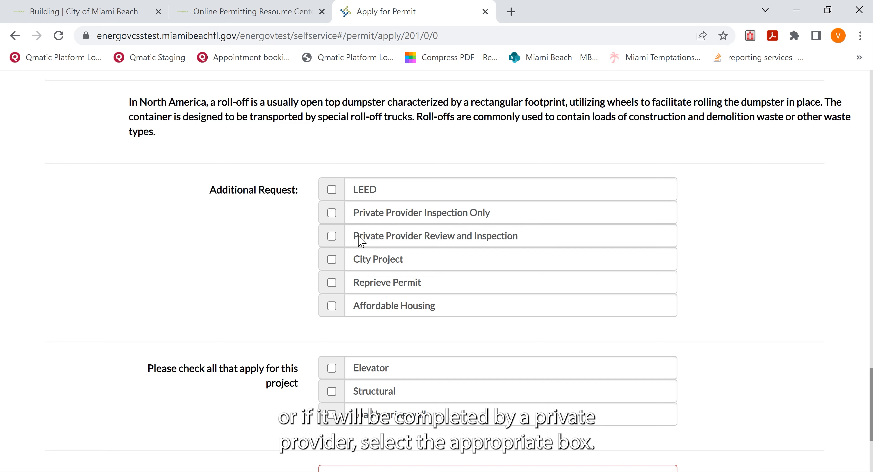
scroll(713, 352, down, 4)
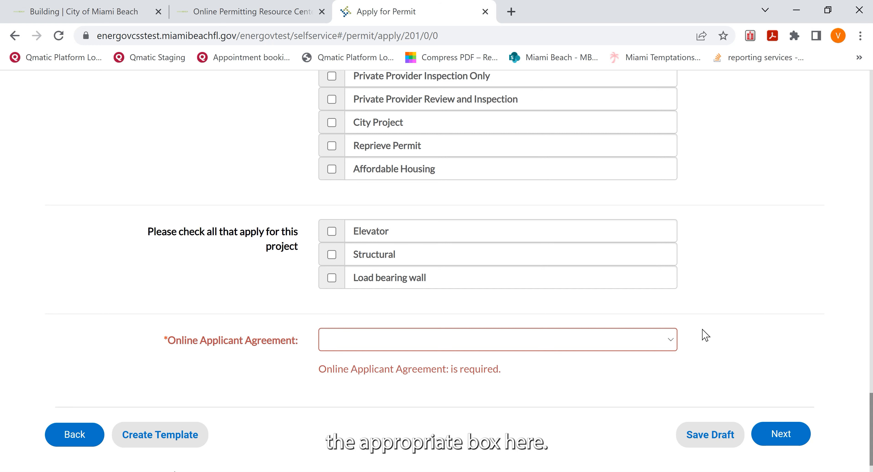
click(671, 344)
click(583, 366)
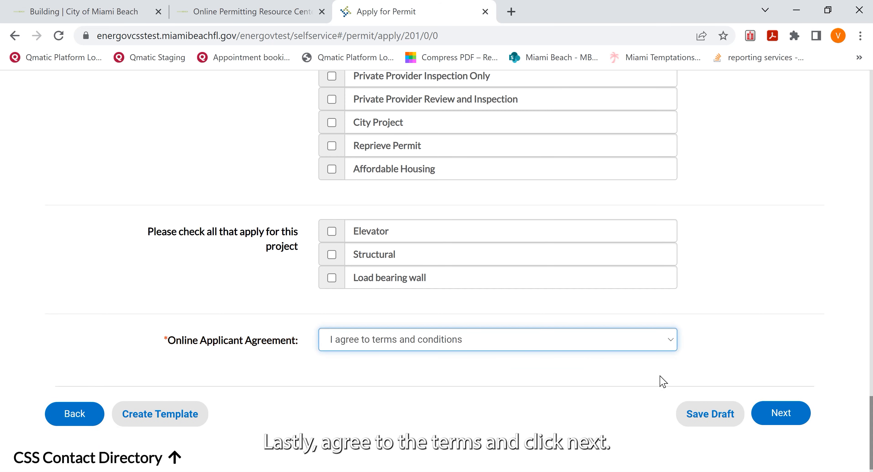
click(792, 413)
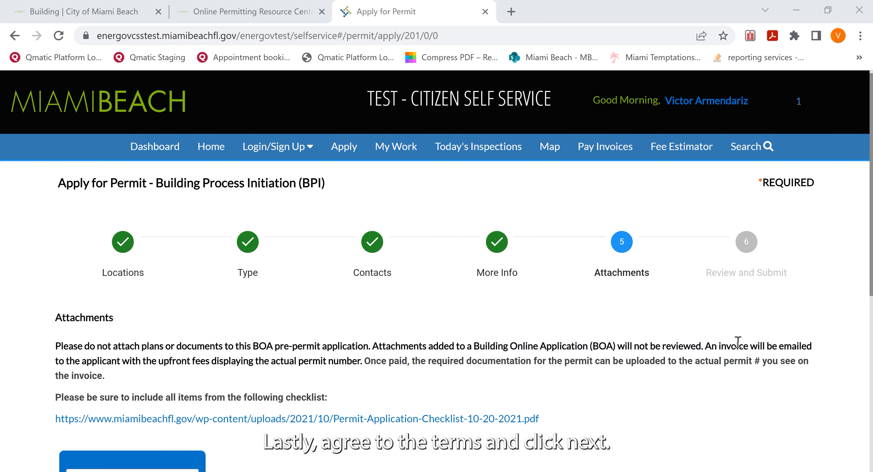
Step: Read the attachment instructions and continue to Review and Submit without adding any documents
scroll(730, 341, down, 3)
scroll(730, 341, down, 2)
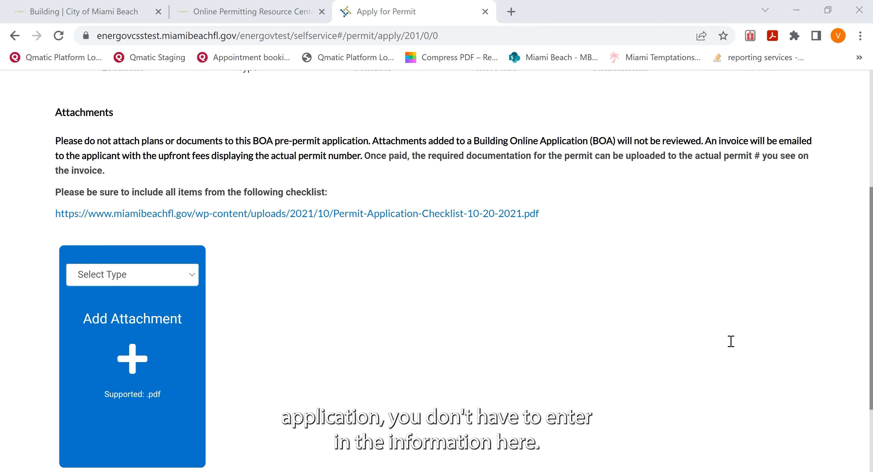
scroll(640, 297, up, 2)
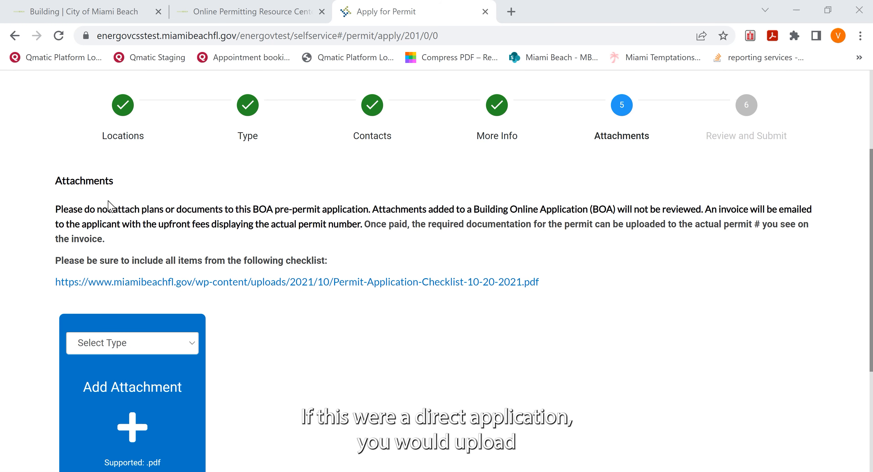
scroll(635, 354, down, 2)
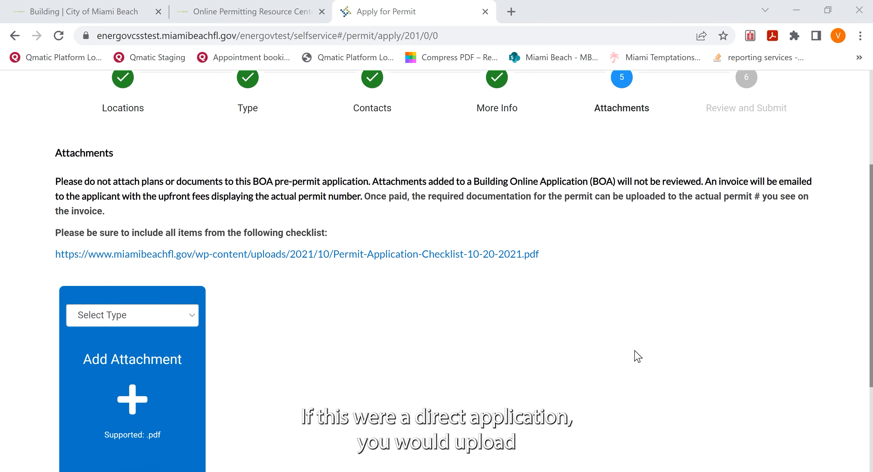
scroll(637, 356, down, 3)
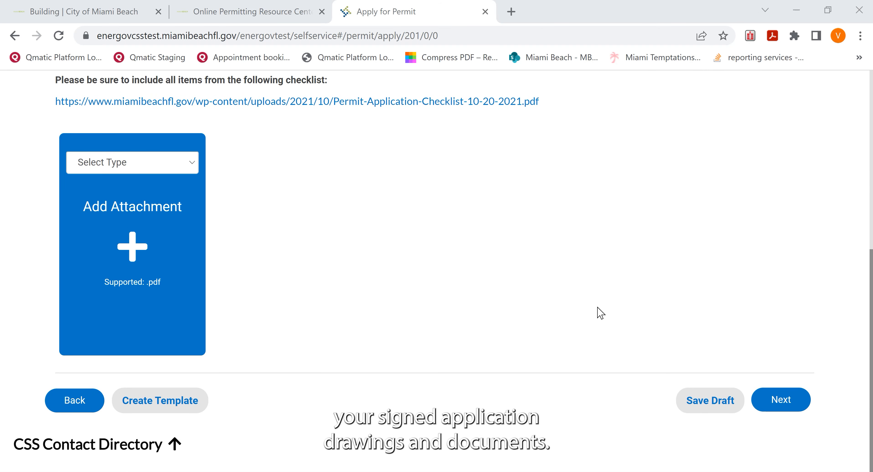
click(781, 400)
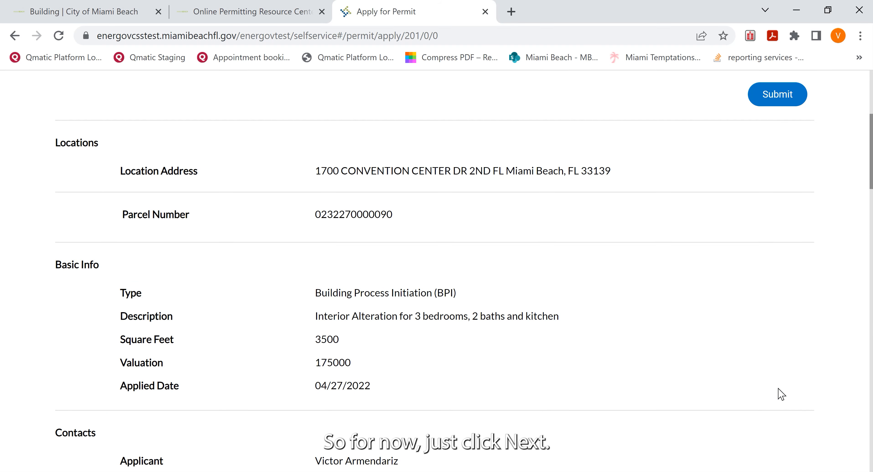
Step: Check the location, basic info, contacts, fees and additional information in the application summary, and submit the application
scroll(584, 188, down, 4)
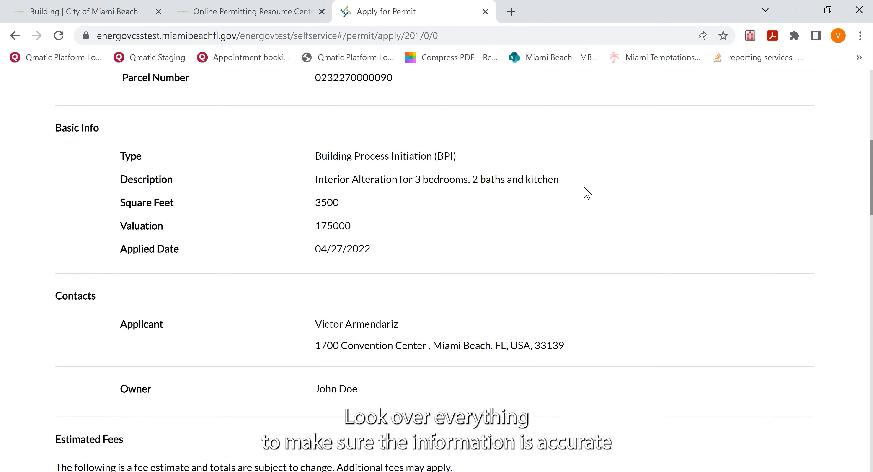
scroll(613, 288, down, 7)
scroll(611, 284, down, 7)
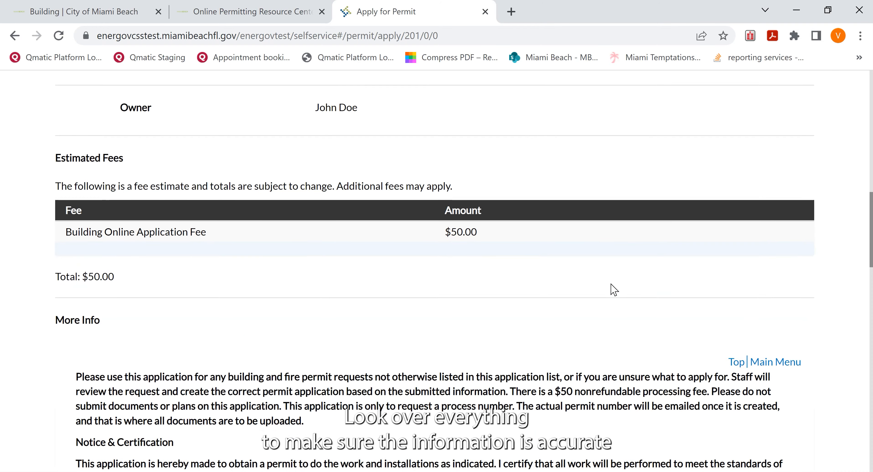
scroll(614, 289, down, 5)
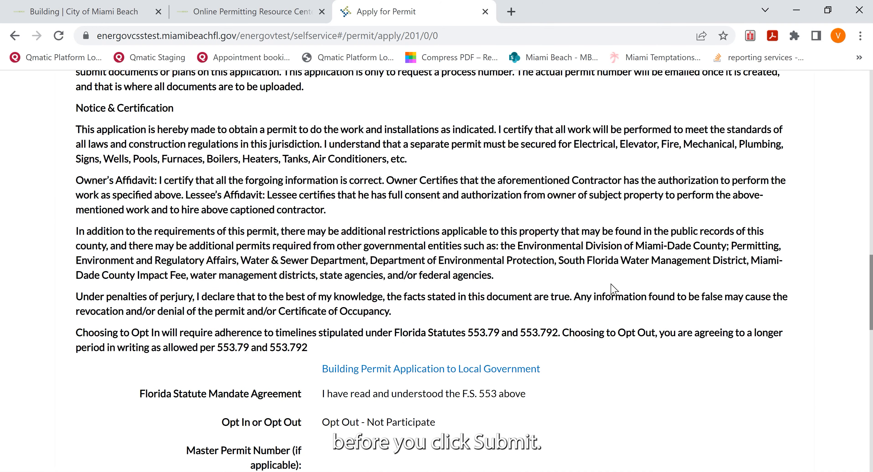
scroll(613, 289, down, 6)
scroll(613, 289, down, 16)
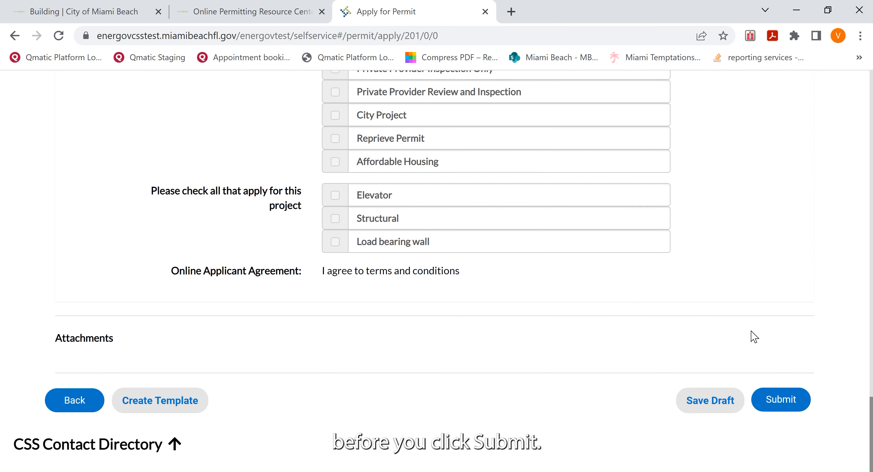
click(785, 401)
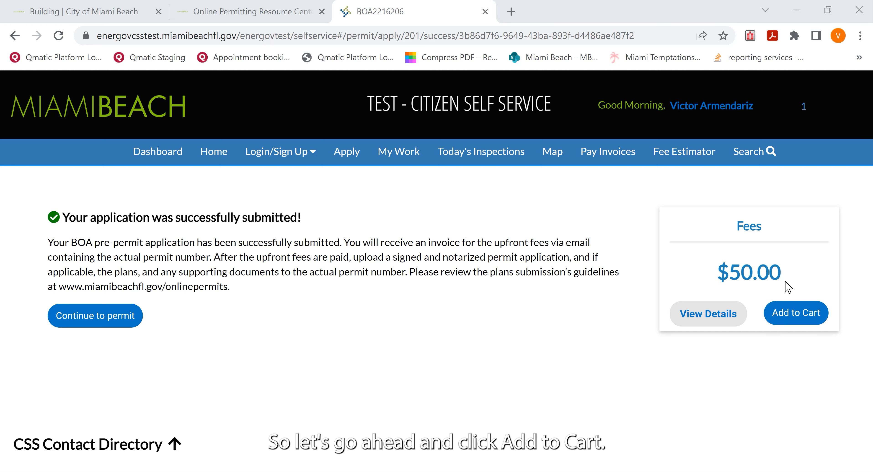
Step: Check out the application fee through the shopping cart and choose Credit Card as the payment method
click(788, 315)
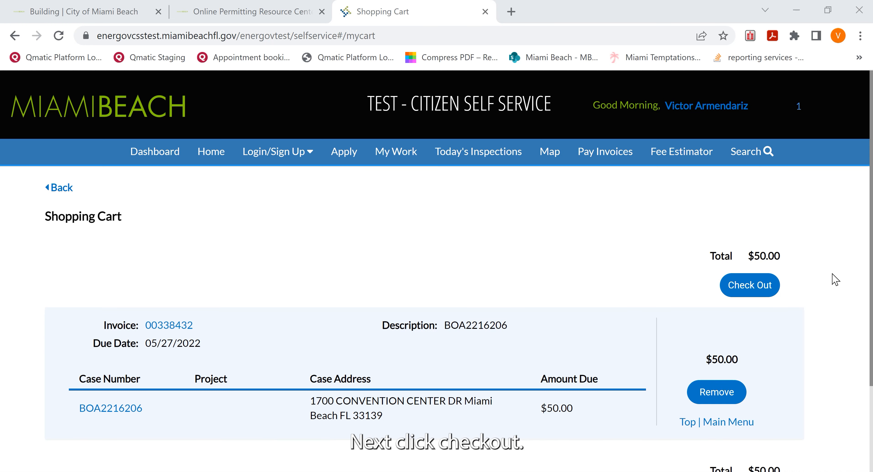
click(758, 291)
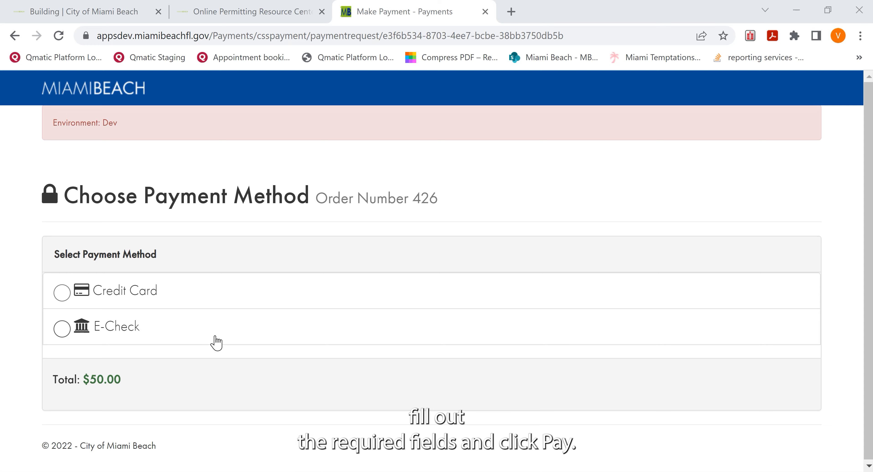
click(62, 298)
scroll(279, 317, down, 4)
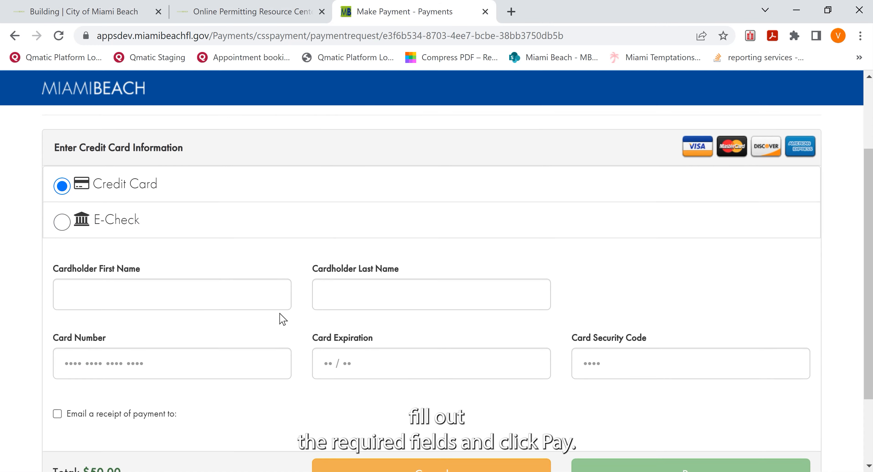